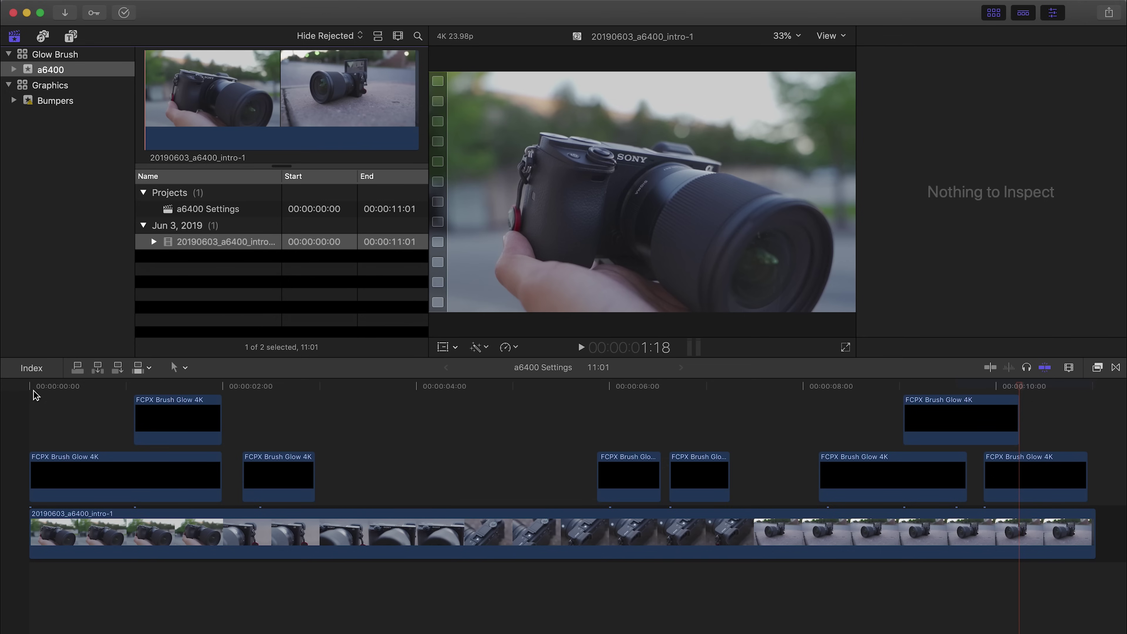
Step: Play the a6400 Settings example from the start, then park the playhead at frame 11
left_click(32, 390)
key("space")
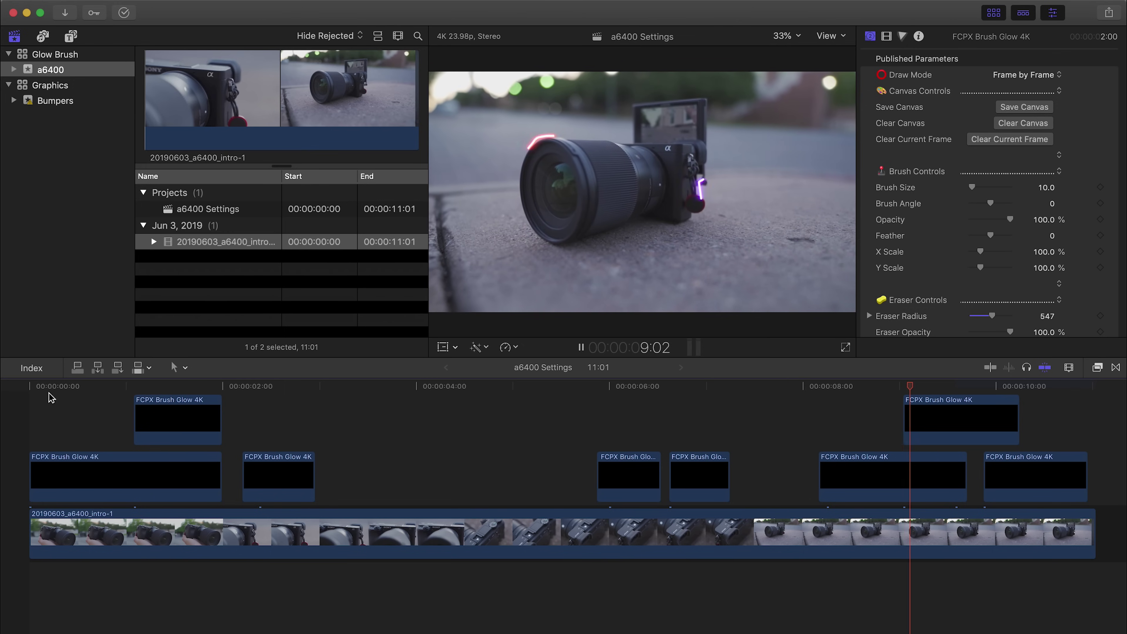
key("space")
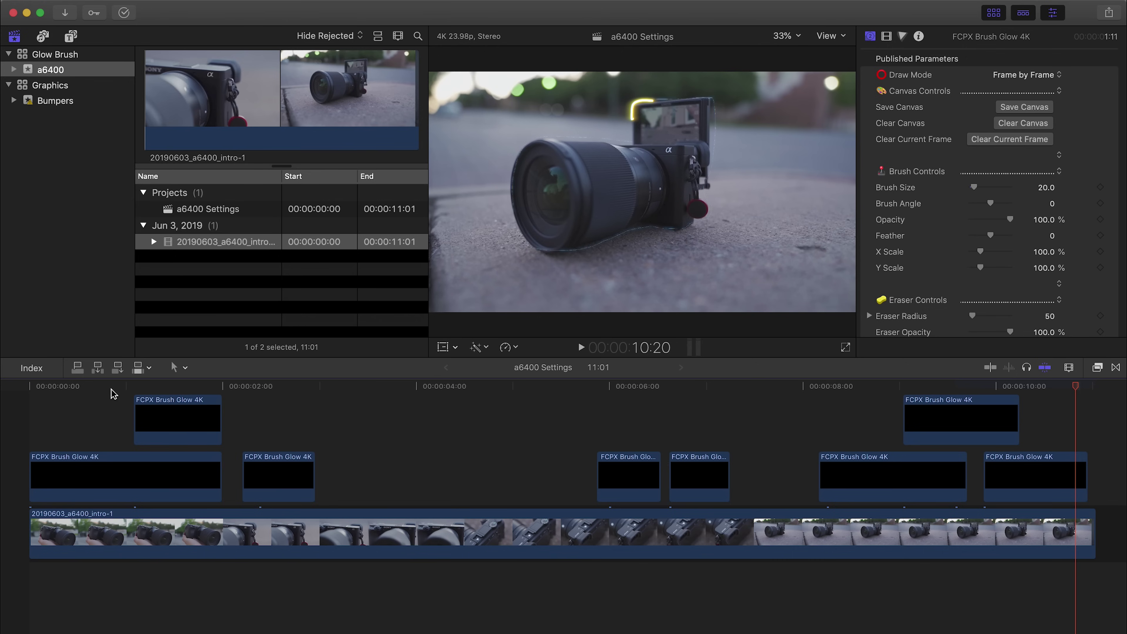
left_click(73, 387)
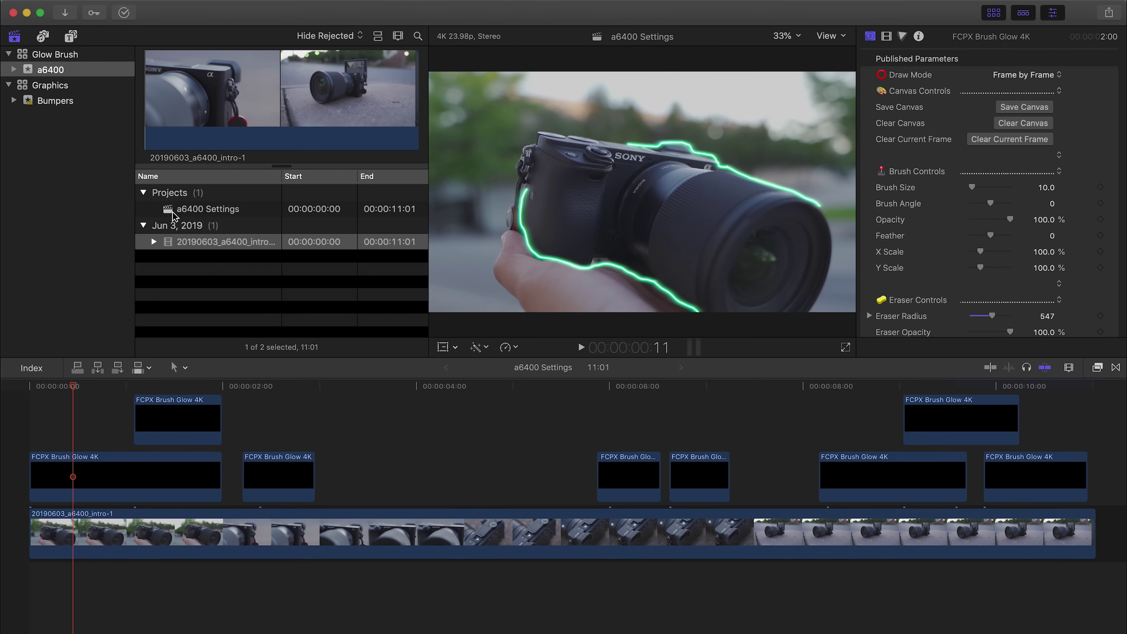
left_click(119, 2)
Step: Create a new project named 'Brush Glow Effect' in the a6400 event
mouse_move(160, 9)
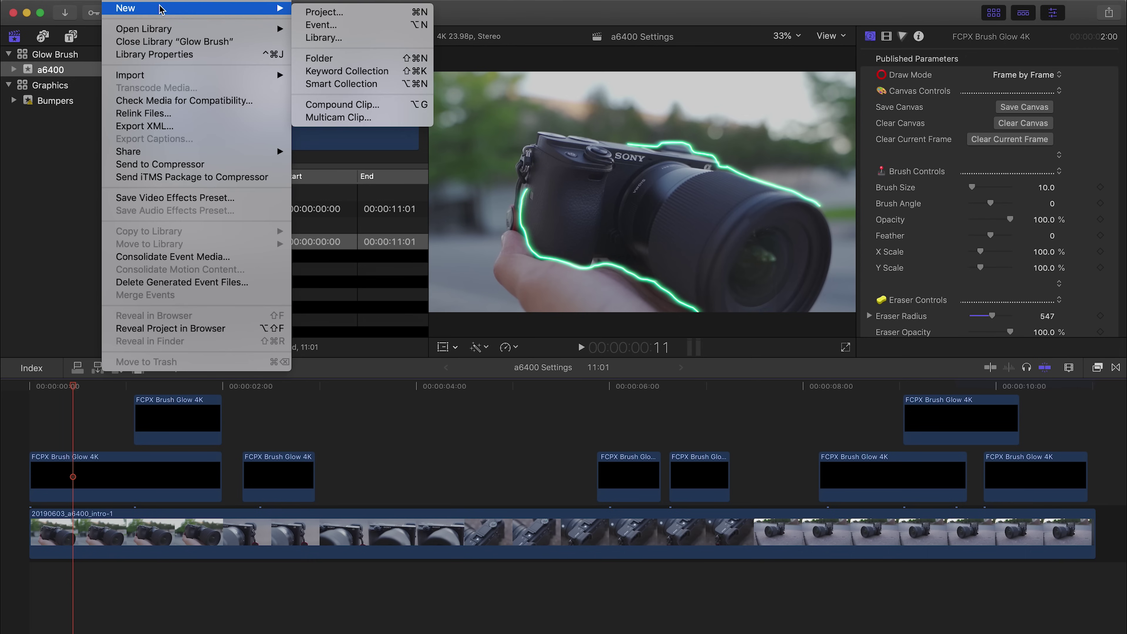
left_click(347, 16)
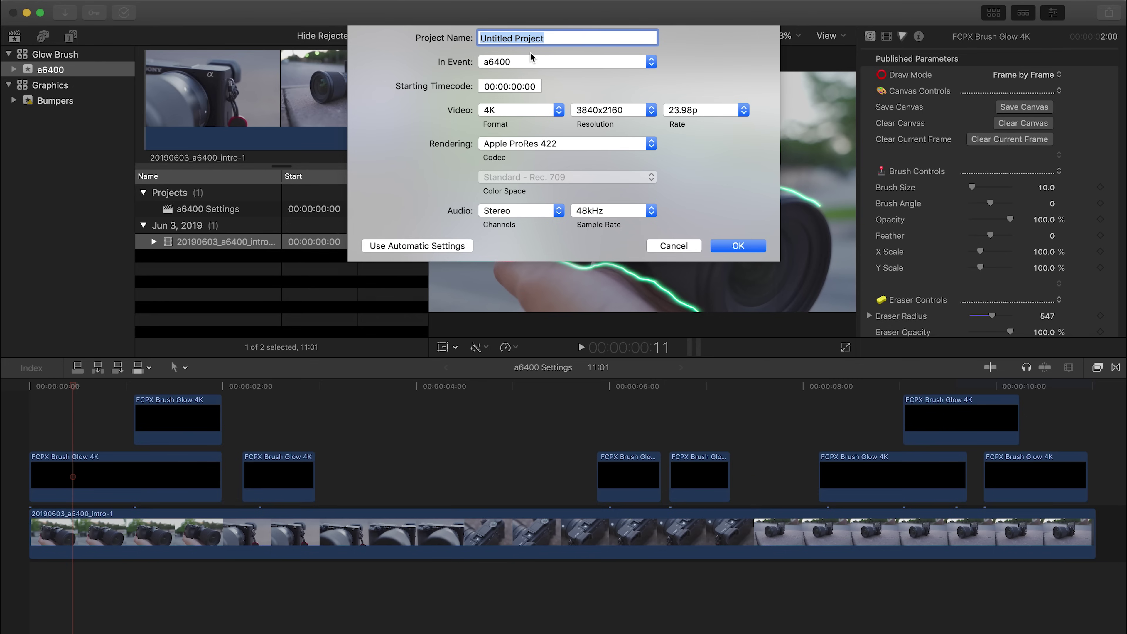
type("Brush Glow Effect")
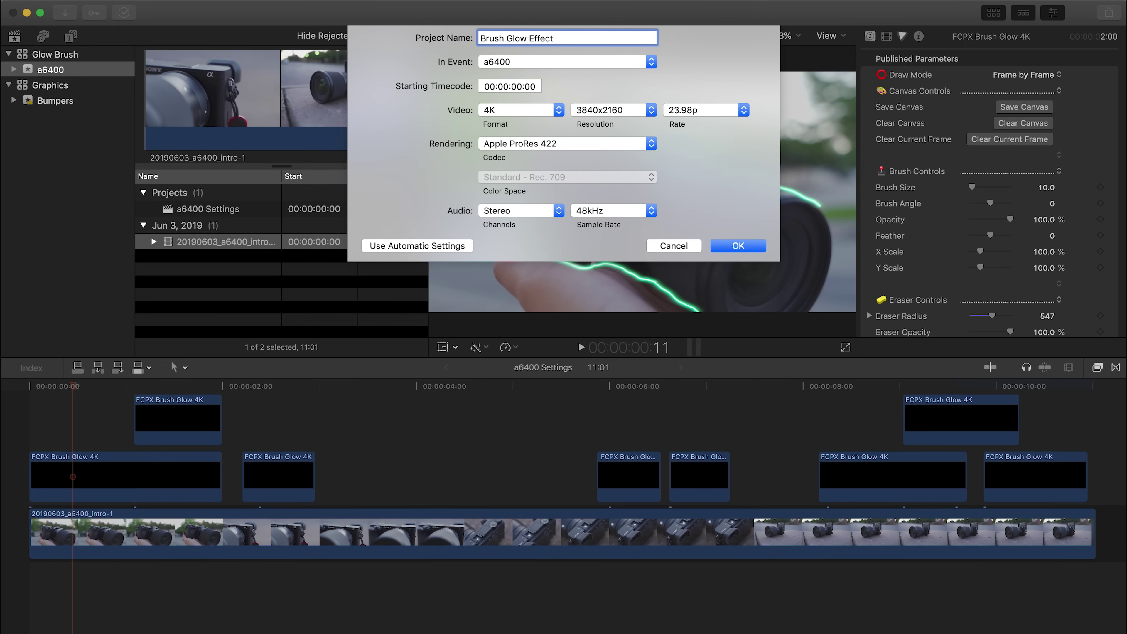
key("Return")
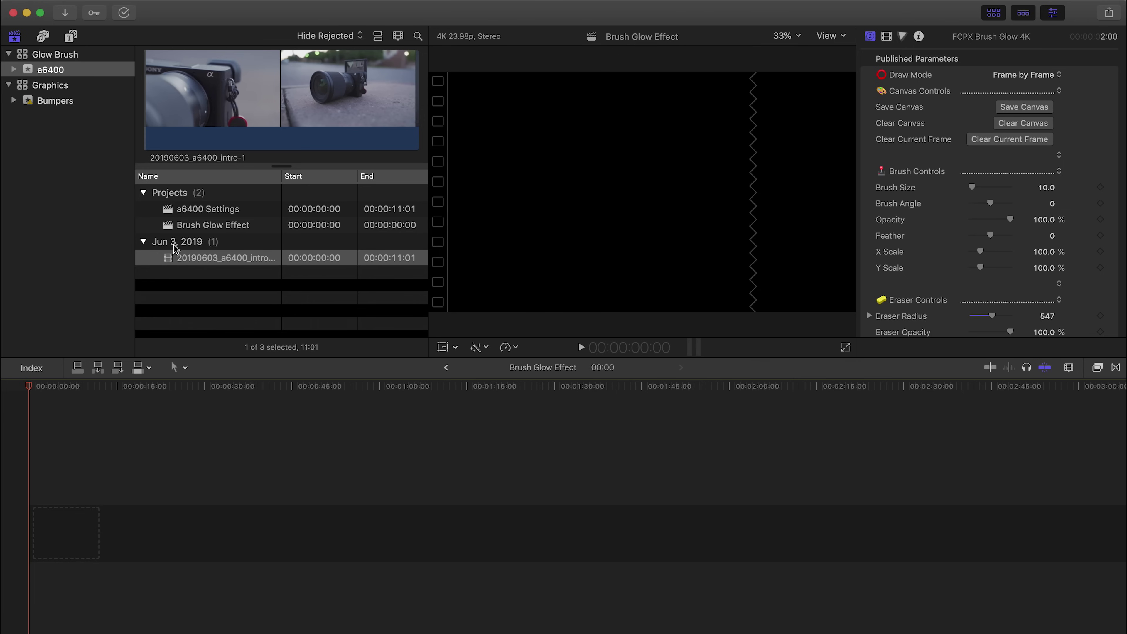
Step: Add the 20190603_a6400_intro-1 clip to the timeline and play it back
left_click_drag(170, 263, 71, 533)
key("space")
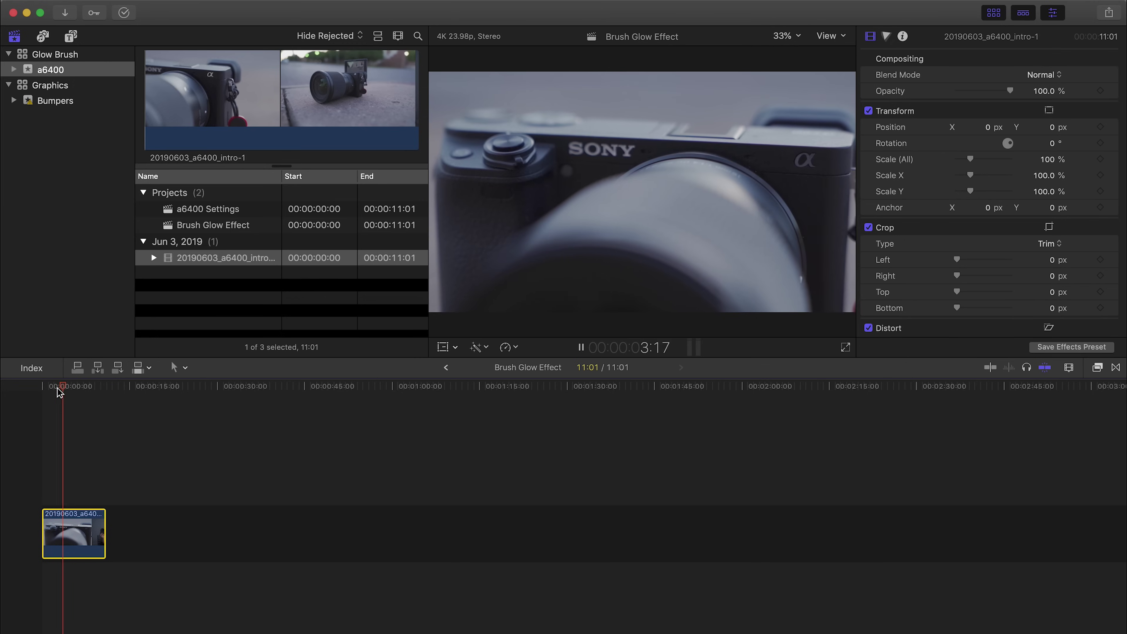
key("space")
key("Home")
left_click(95, 229)
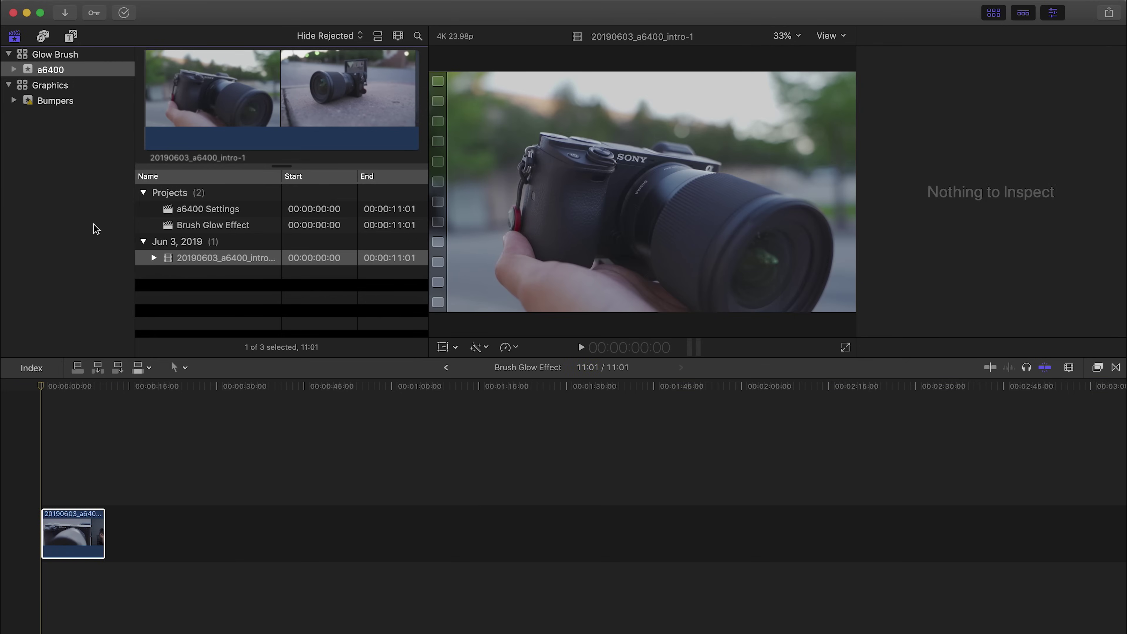
Step: Drag FCPX Brush Glow 4K from the Pixel Film Brush Glow generators above the intro clip
left_click(71, 37)
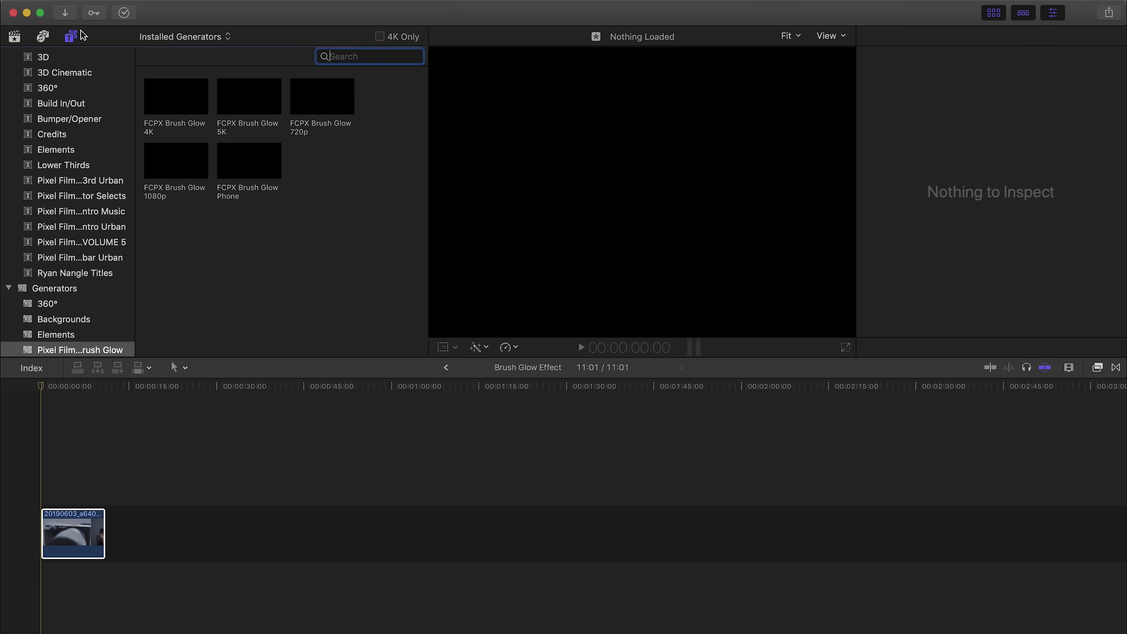
scroll(67, 213, "down", 2)
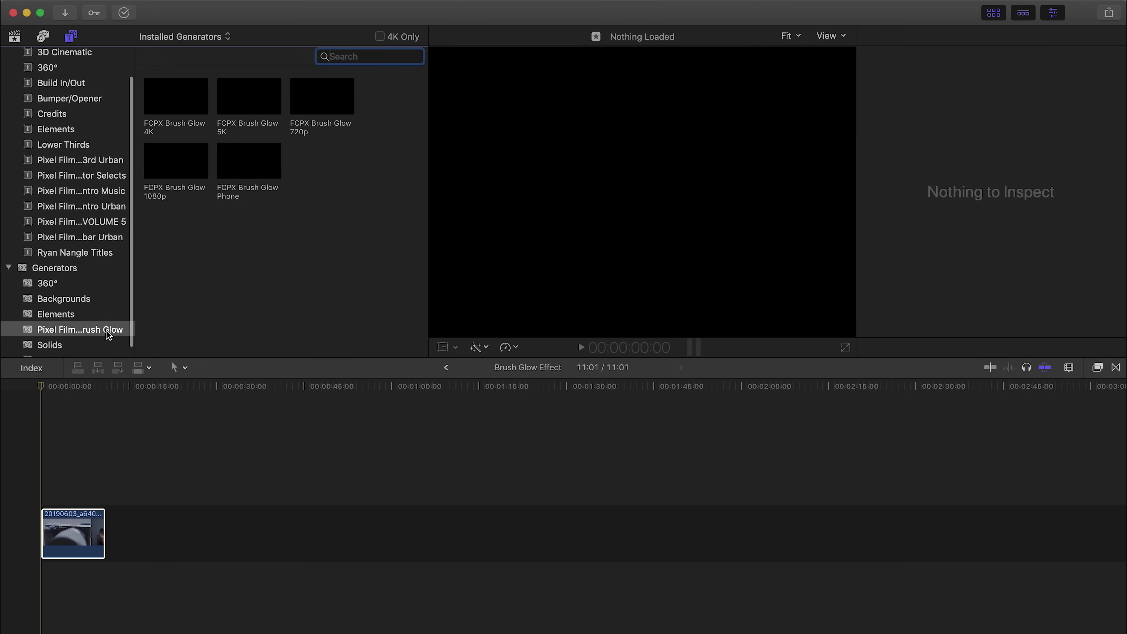
scroll(60, 278, "down", 1)
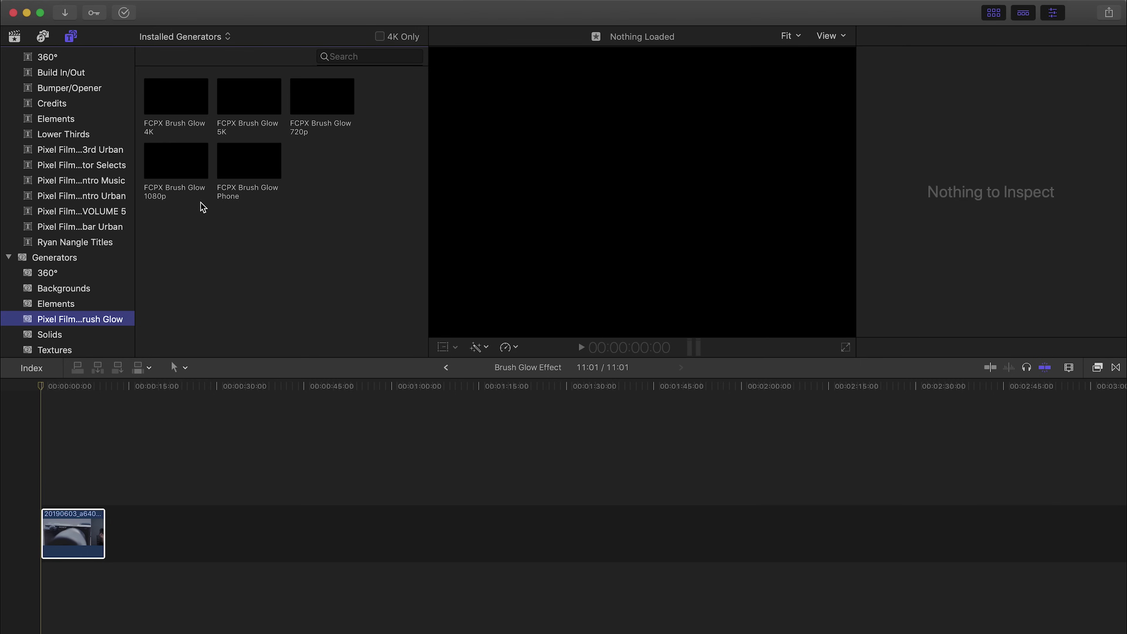
left_click(175, 101)
mouse_move(176, 102)
left_mouse_down()
mouse_move(123, 429)
mouse_move(80, 473)
mouse_move(40, 484)
left_mouse_up()
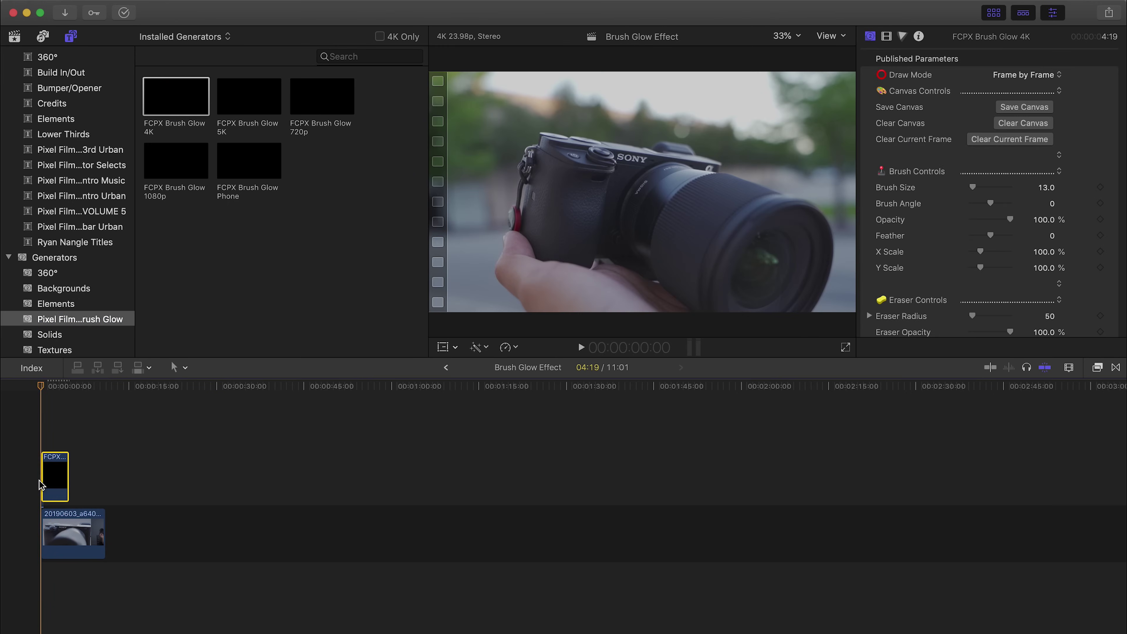
Step: Scrub the preview to about frame 19 and fit the whole project in the timeline
left_click(68, 472)
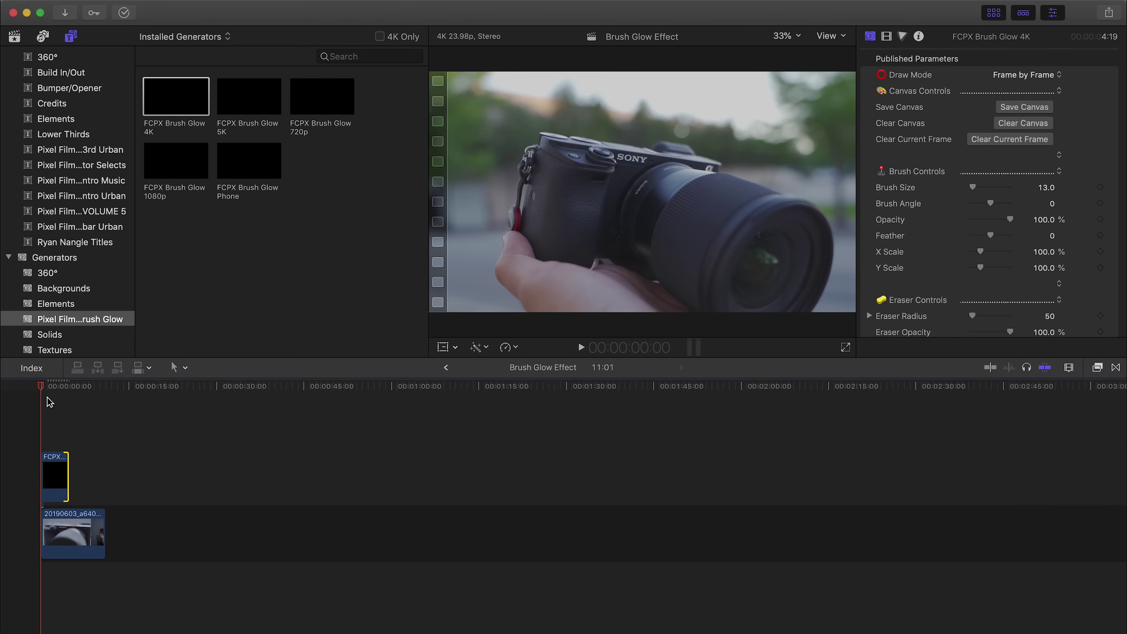
scroll(49, 401, "up", 6)
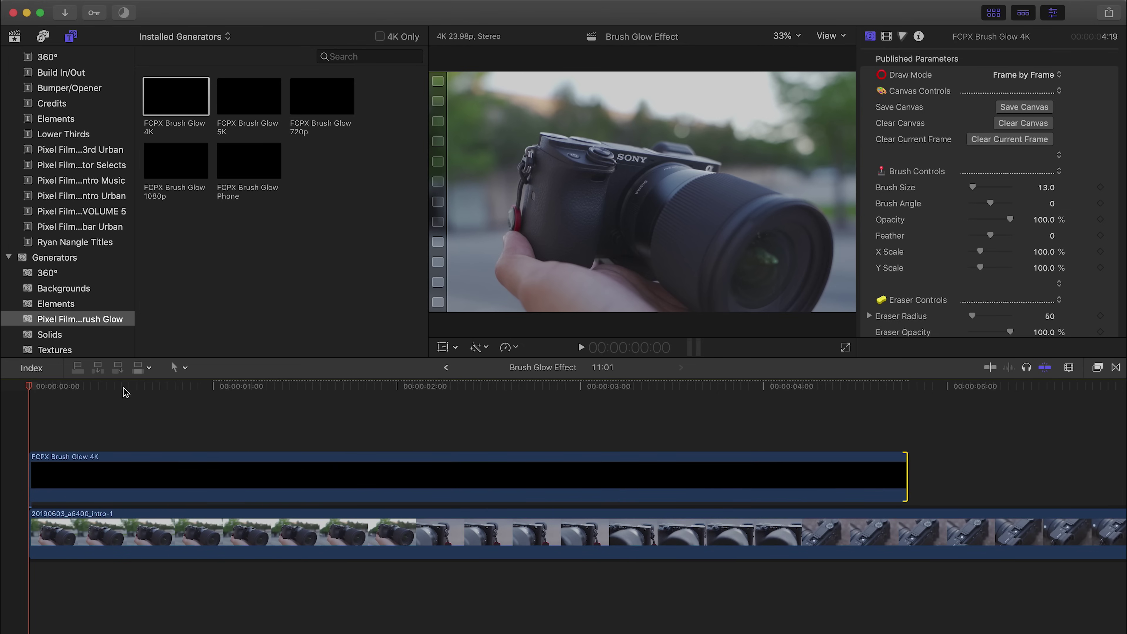
mouse_move(48, 387)
left_mouse_down()
mouse_move(176, 389)
mouse_move(12, 382)
mouse_move(27, 390)
left_mouse_up()
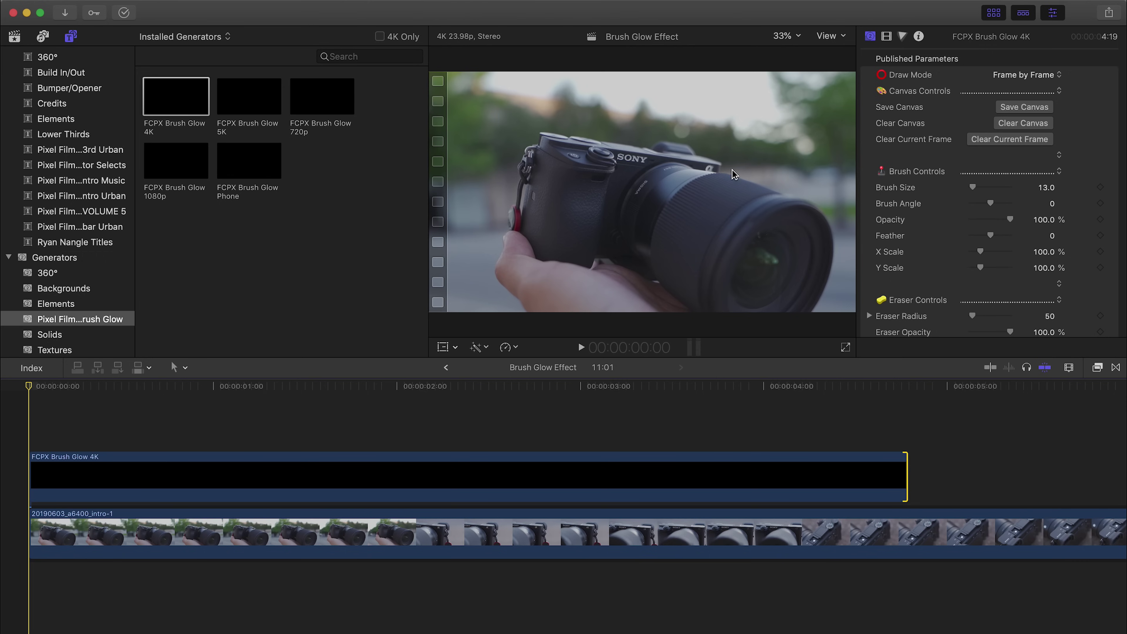
left_click(594, 255)
key("shift+z")
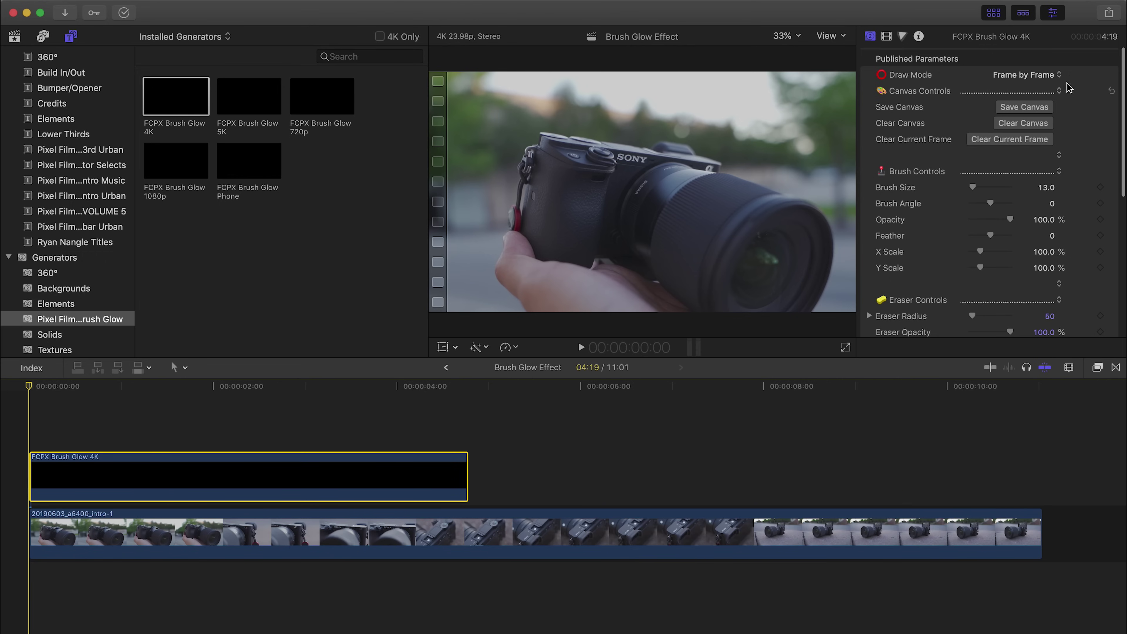
Step: Keep the Brush Glow Draw Mode at Frame by Frame, review its parameters, and scrub the first second
left_click(1048, 80)
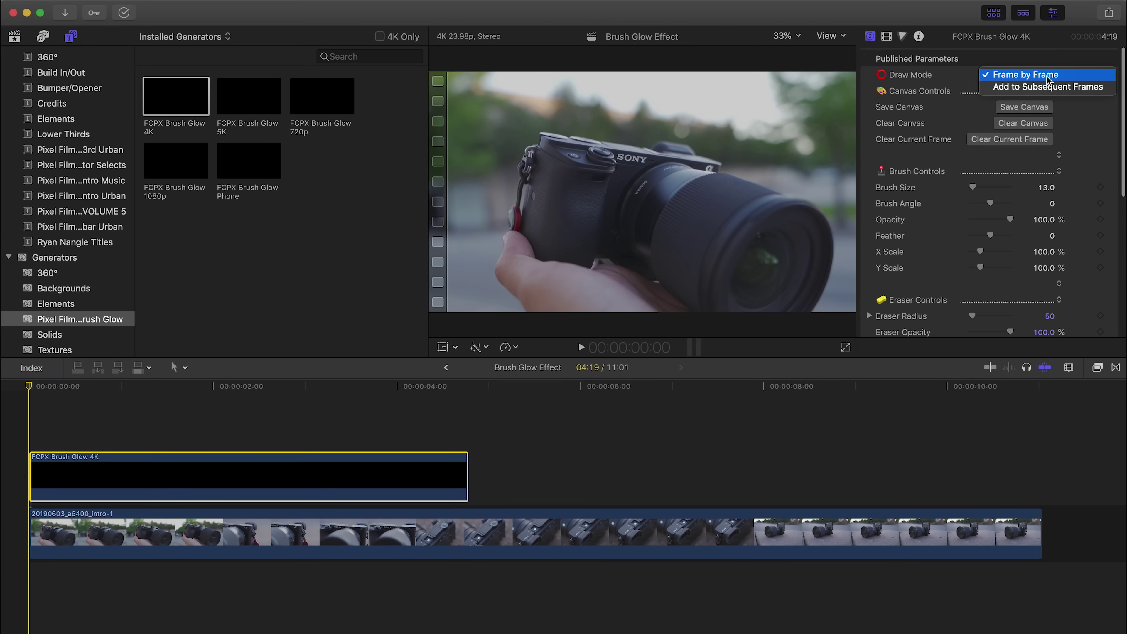
left_click(1060, 76)
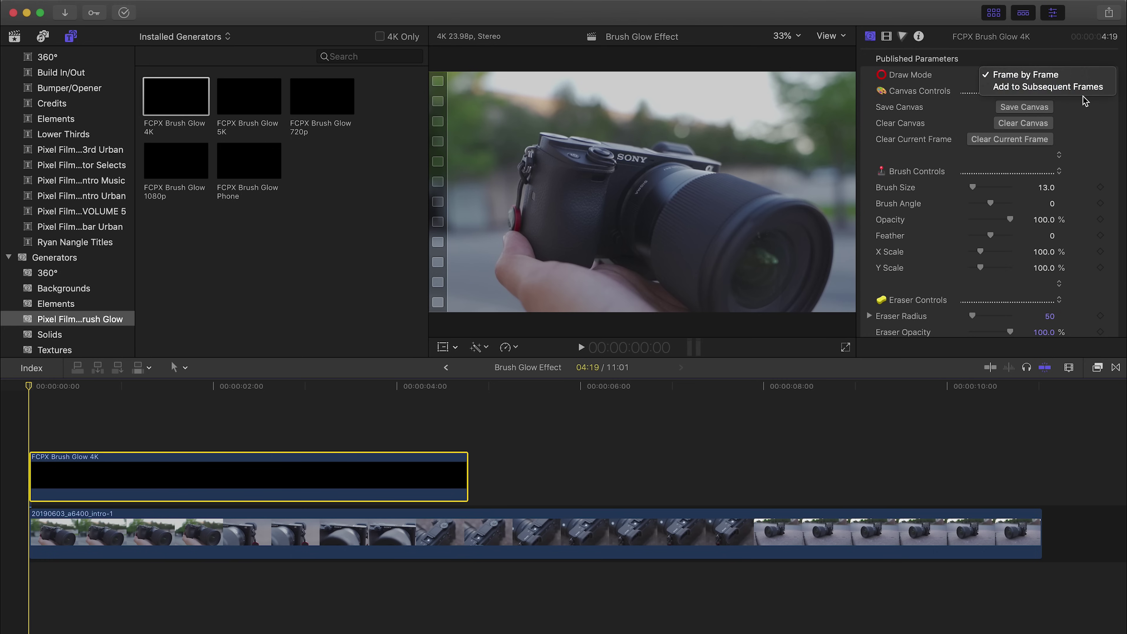
scroll(1086, 102, "down", 3)
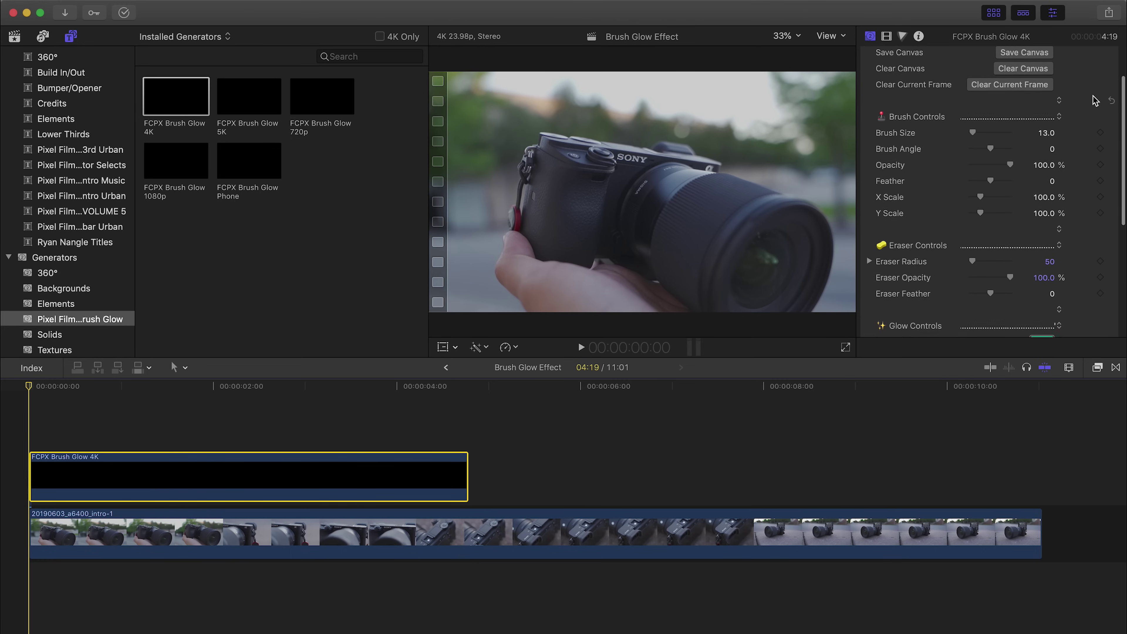
scroll(1092, 102, "down", 2)
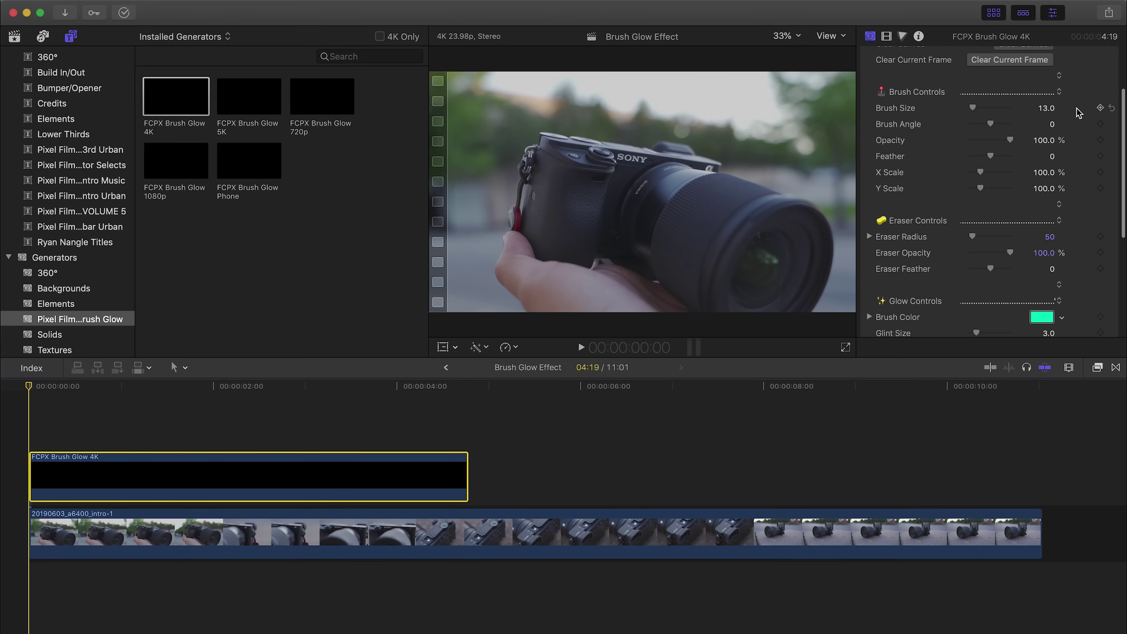
scroll(1083, 112, "down", 4)
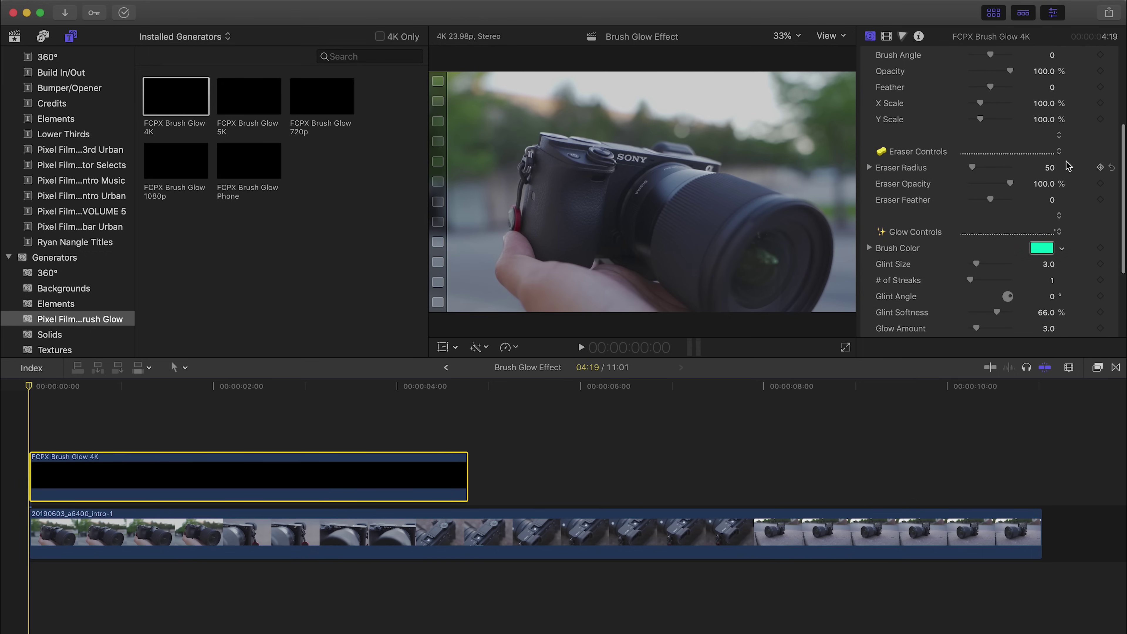
scroll(1069, 166, "down", 3)
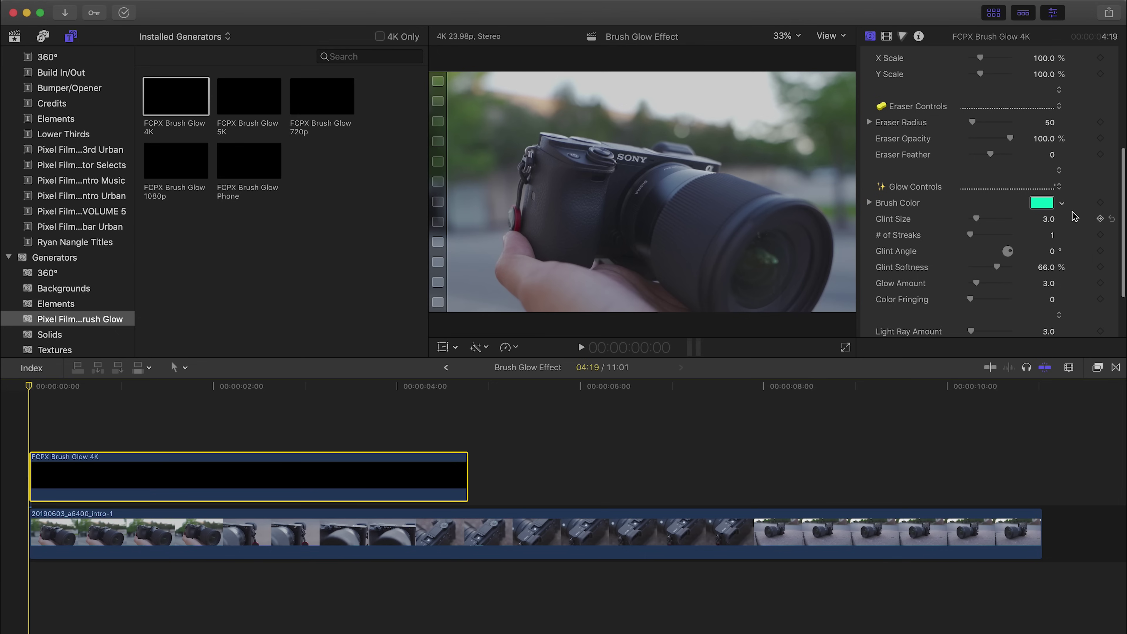
scroll(1074, 224, "down", 5)
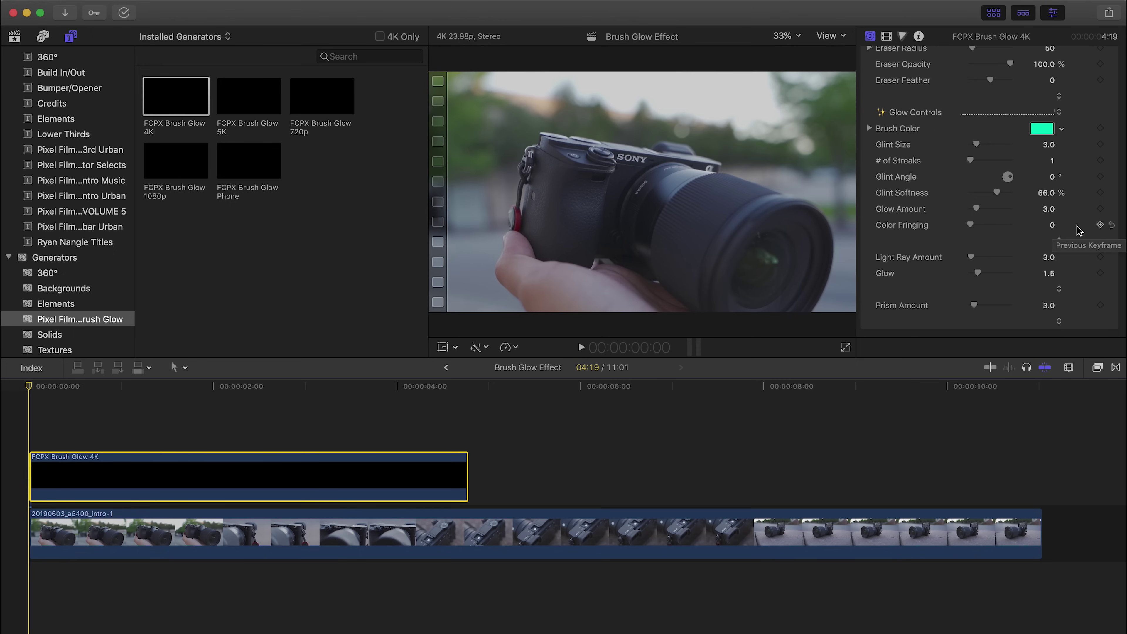
scroll(1080, 230, "up", 3)
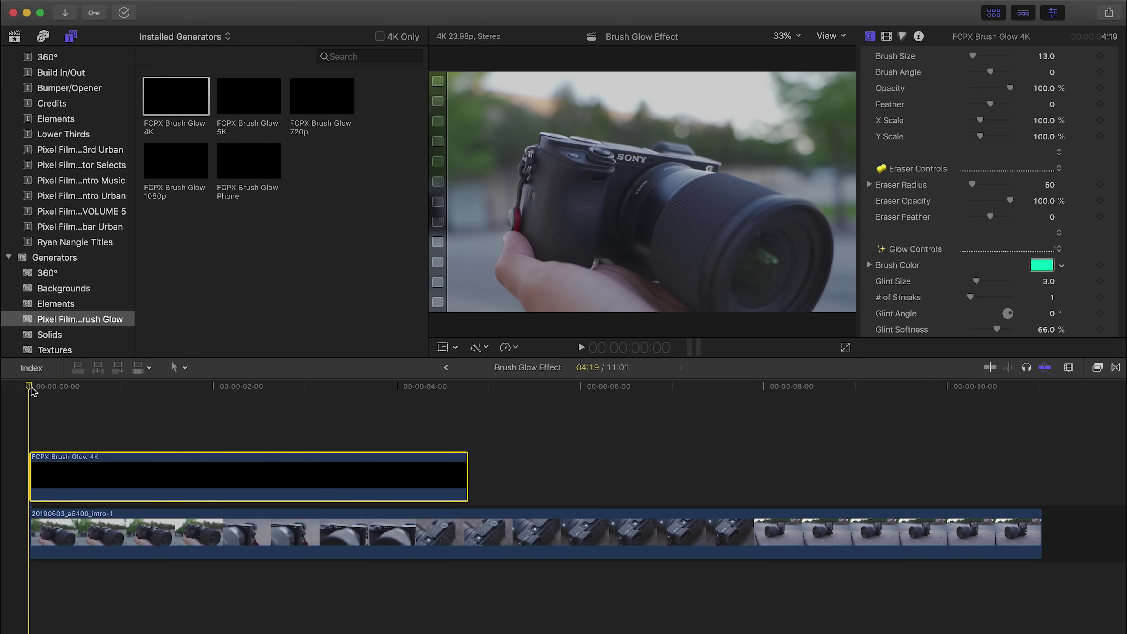
mouse_move(30, 389)
left_mouse_down()
mouse_move(14, 385)
mouse_move(73, 375)
mouse_move(136, 385)
mouse_move(29, 389)
left_mouse_up()
left_click(538, 204)
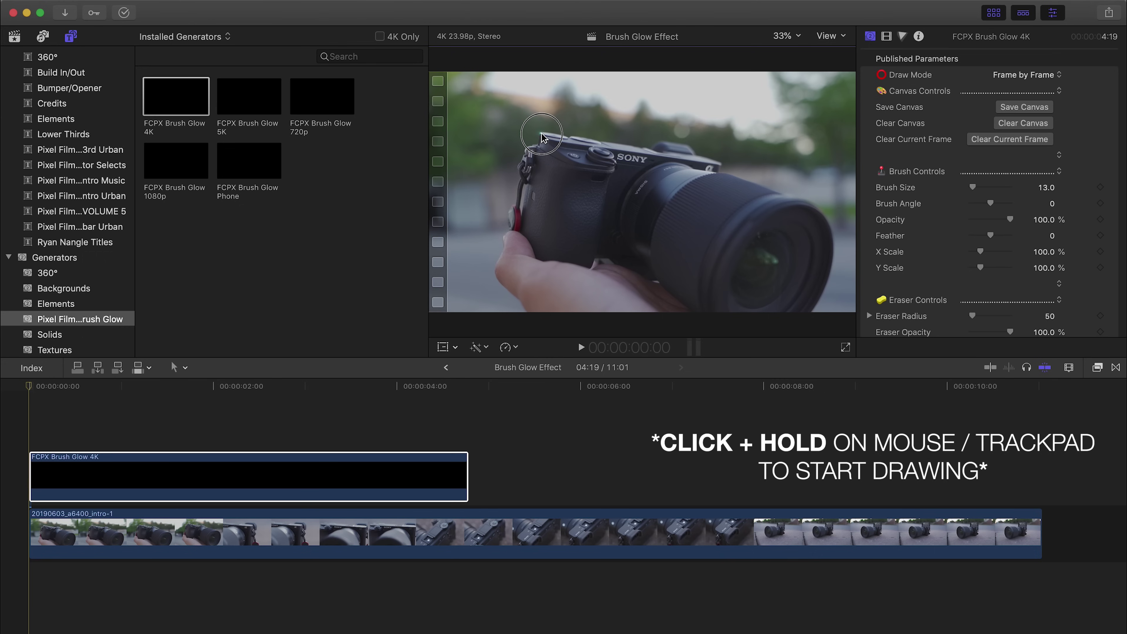
Step: Paint a green glow stroke along the camera top, extending it on the next frame
left_click_drag(541, 132, 568, 132)
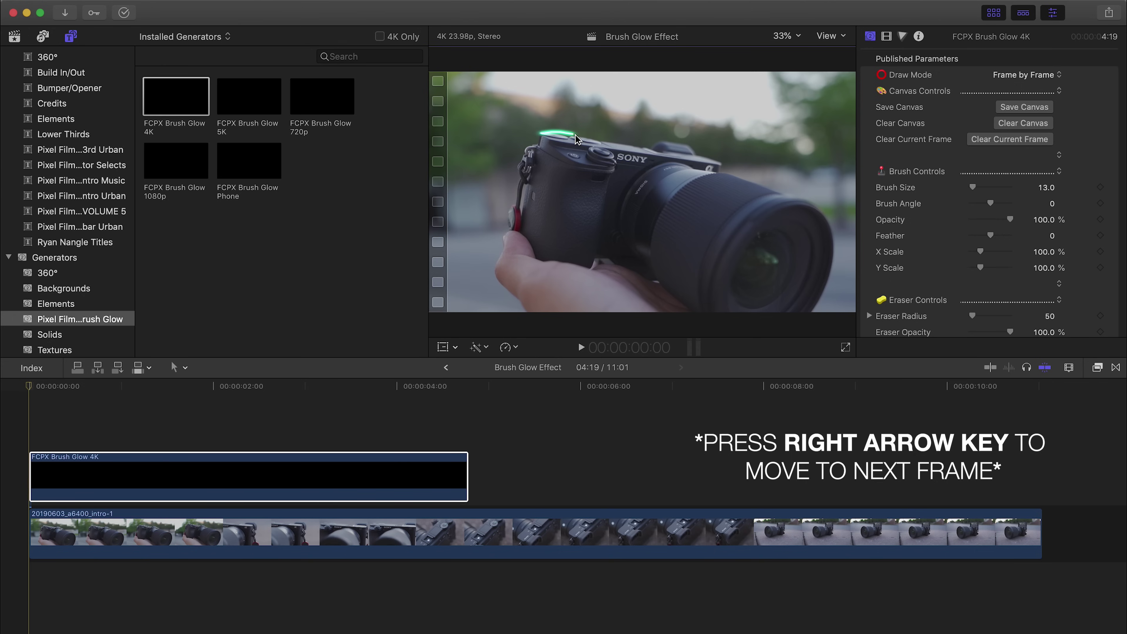
key("Right")
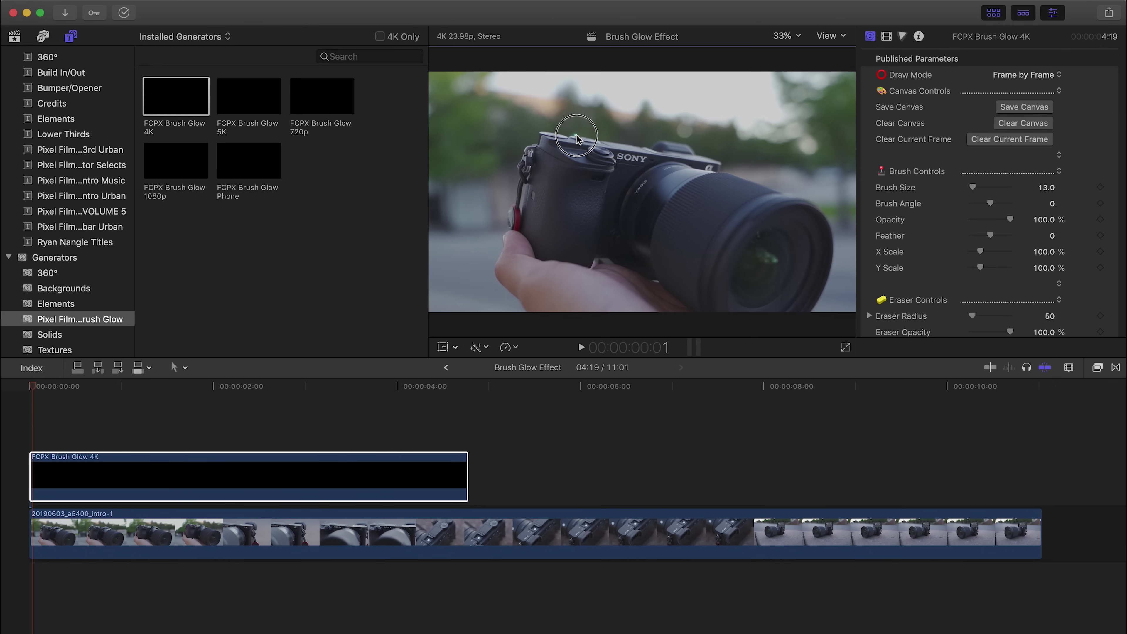
left_click_drag(606, 141, 609, 141)
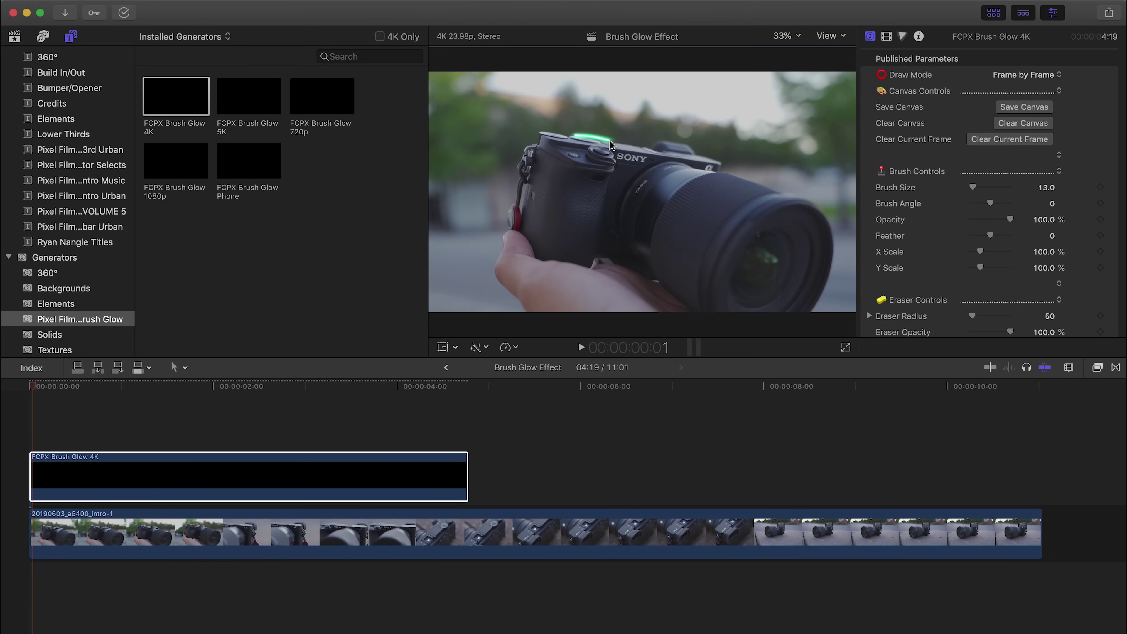
key("Right")
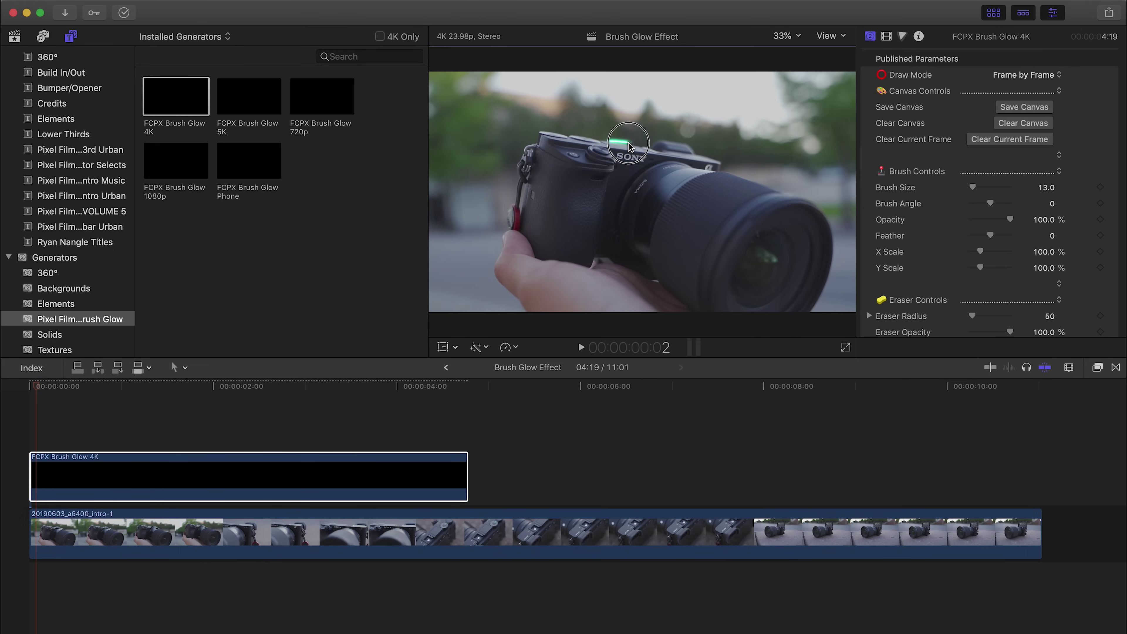
key("Right")
Step: Keep painting the camera top and draw a lens-top stroke at frame 07, then clear that frame
left_click(646, 146)
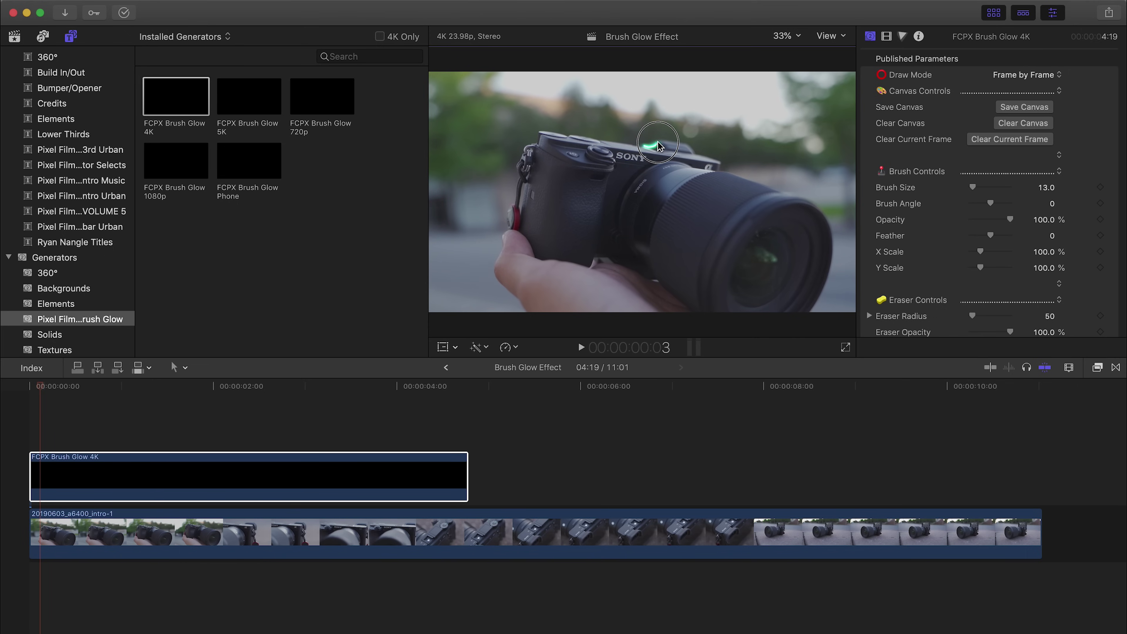
left_click_drag(681, 141, 680, 142)
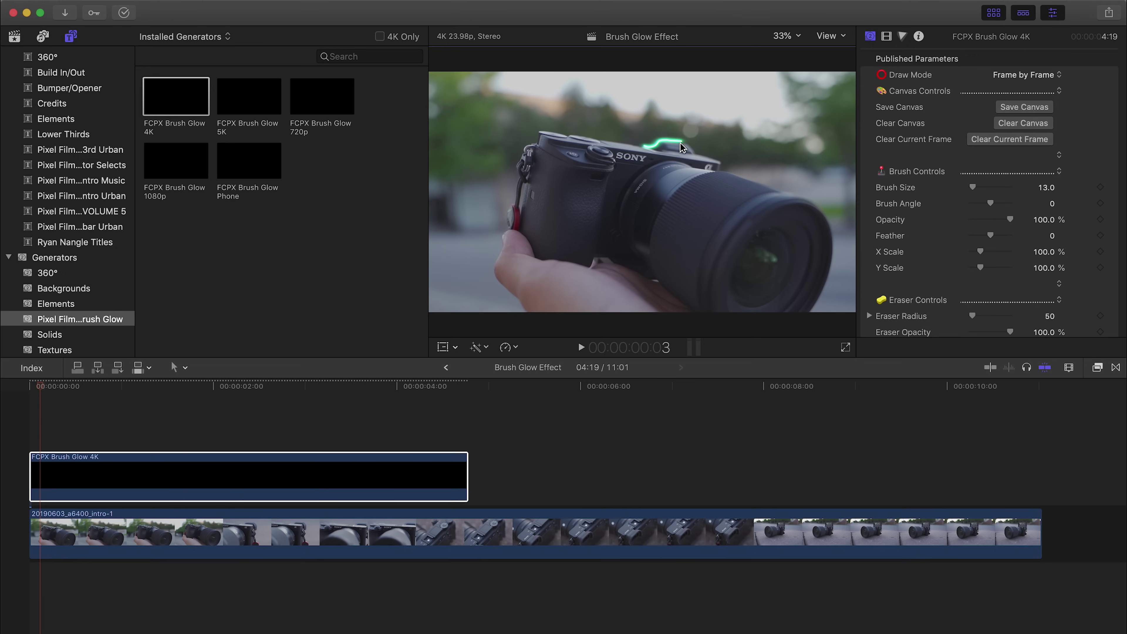
key("Right")
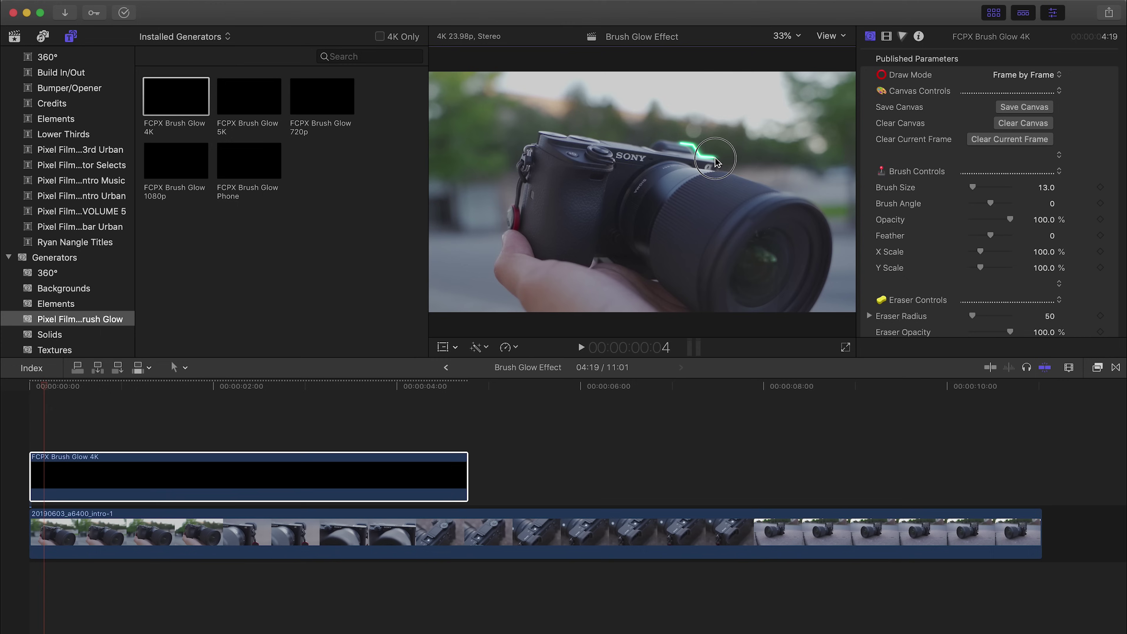
key("Right")
key("Right")
key("Right")
left_click_drag(715, 160, 785, 191)
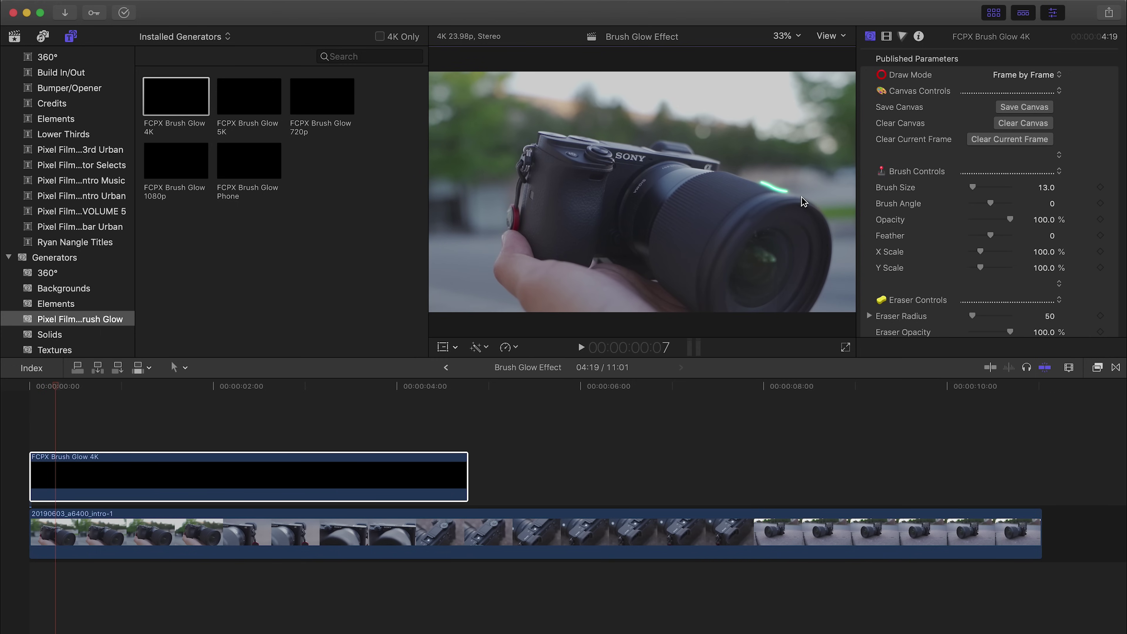
left_click(1015, 140)
Step: Repaint a shorter glow stroke on the lens, erasing its right end
left_click_drag(769, 187, 822, 195)
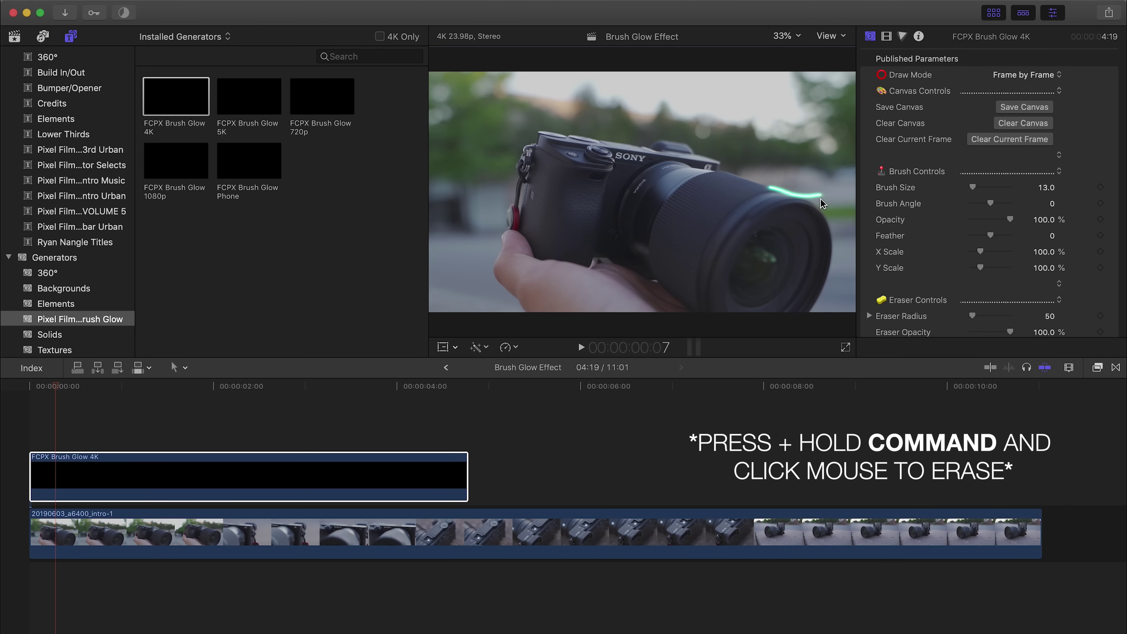
left_click(815, 198, "super")
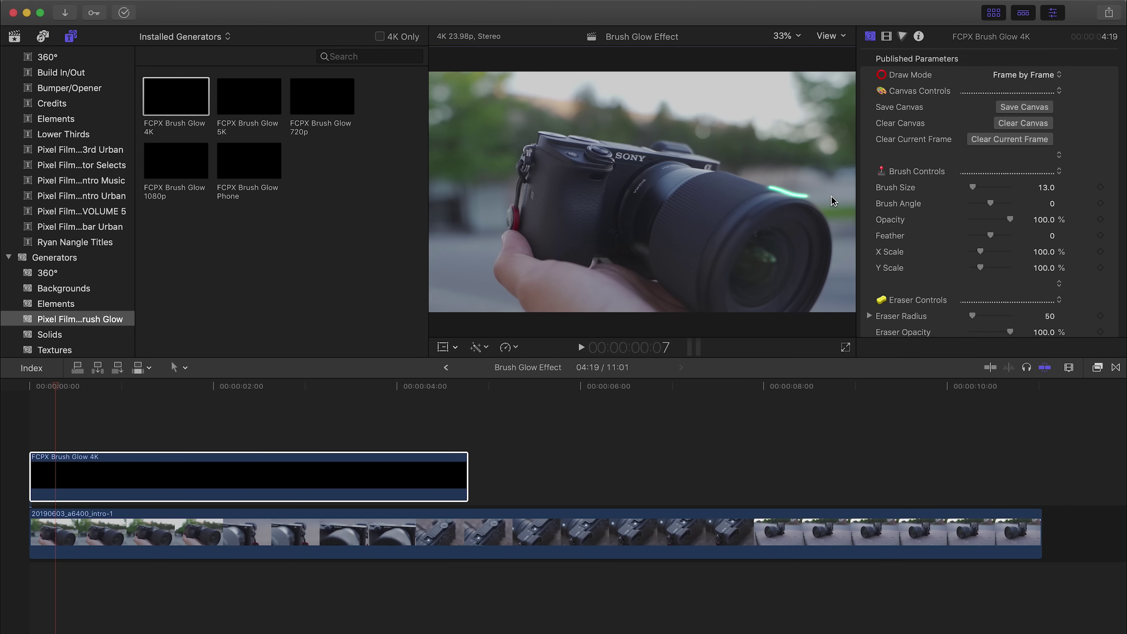
key("space")
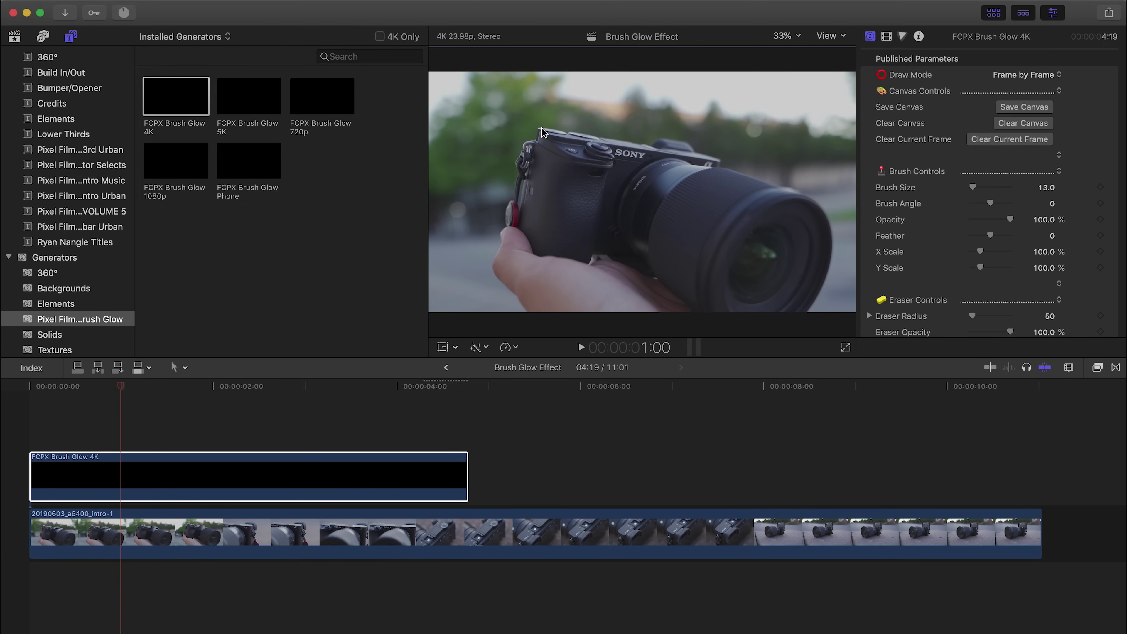
Step: Trace glow strokes along the camera's top edge and left side, checking frames around 1:23
mouse_move(534, 142)
left_mouse_down()
mouse_move(570, 134)
mouse_move(697, 151)
mouse_move(830, 220)
left_mouse_up()
left_click_drag(517, 146, 548, 121)
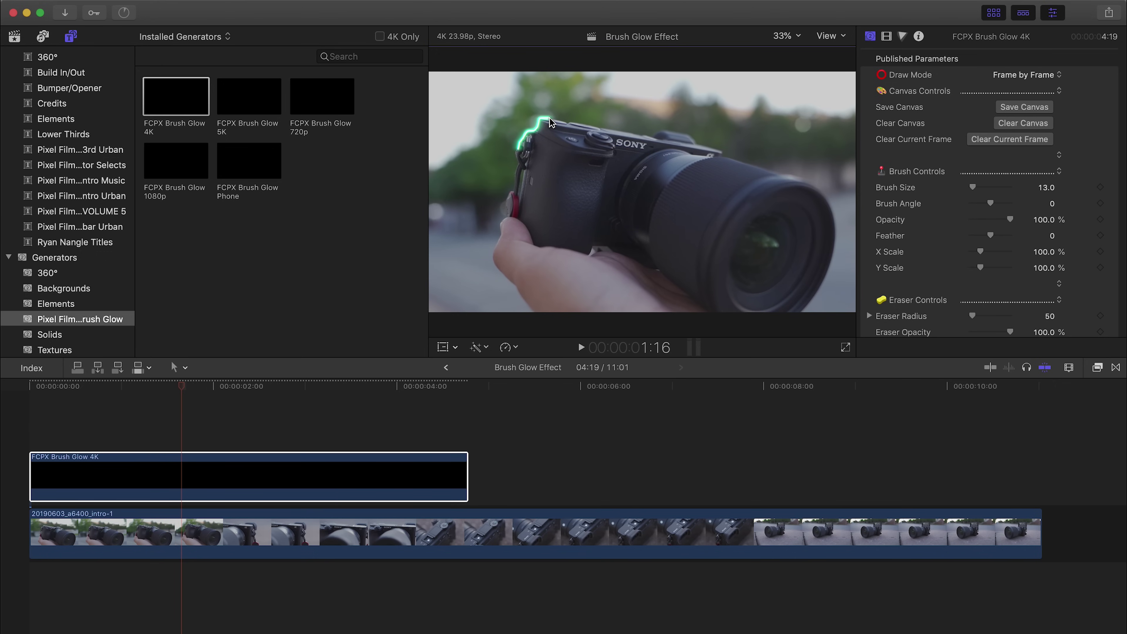
key("Right")
key("Right")
key("Right")
key("Right")
key("Right")
key("Right")
key("Right")
key("Left")
key("Left")
key("Left")
key("Left")
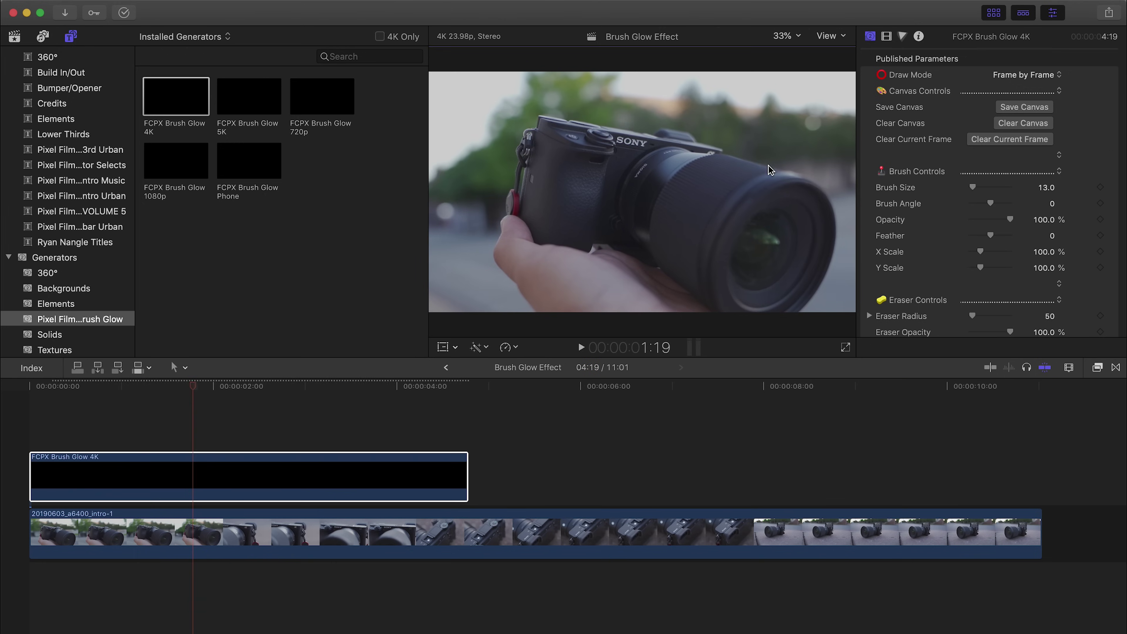
key("Right")
key("Right")
key("Right")
key("Right")
key("Right")
key("Left")
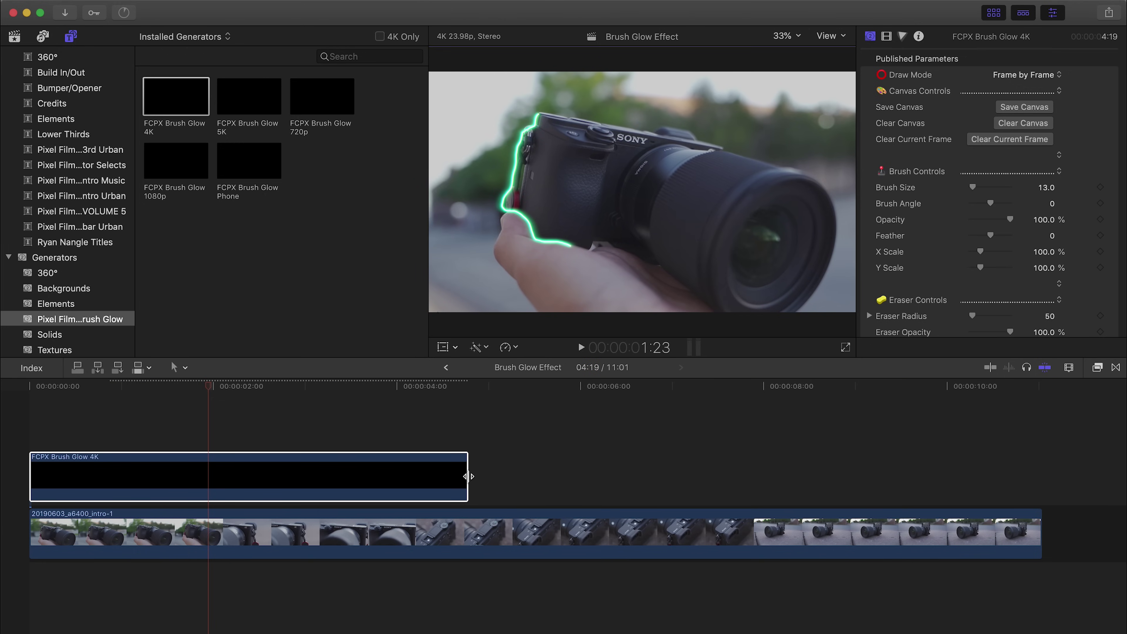
Step: Trim the Brush Glow clip to end at about 2:01 and play the edit from the start
left_click_drag(468, 476, 216, 481)
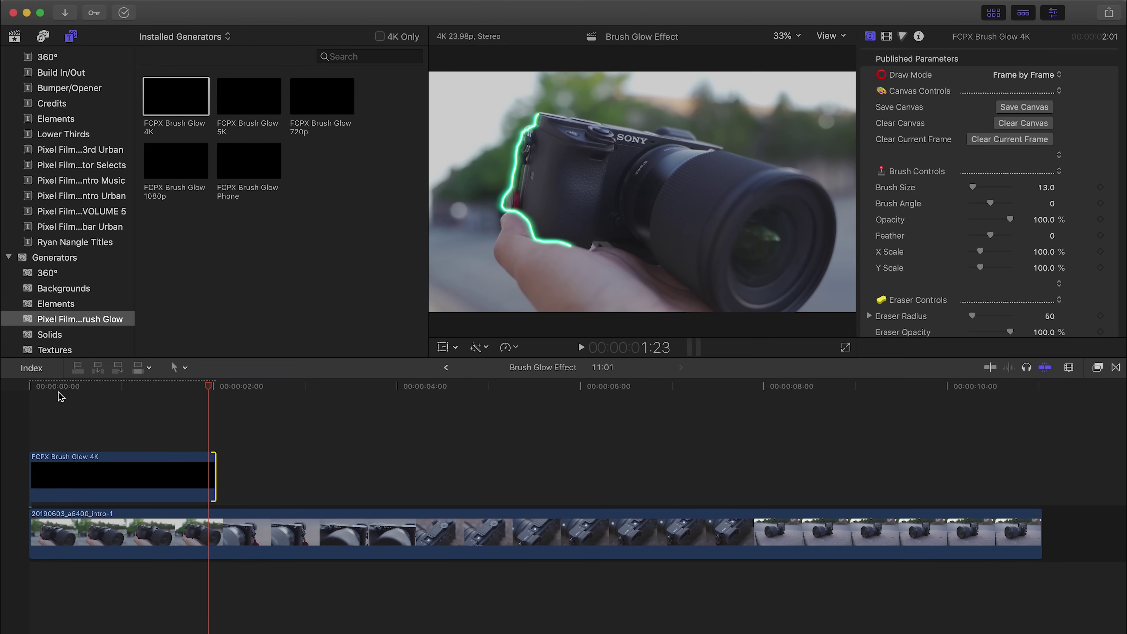
left_click(10, 391)
key("space")
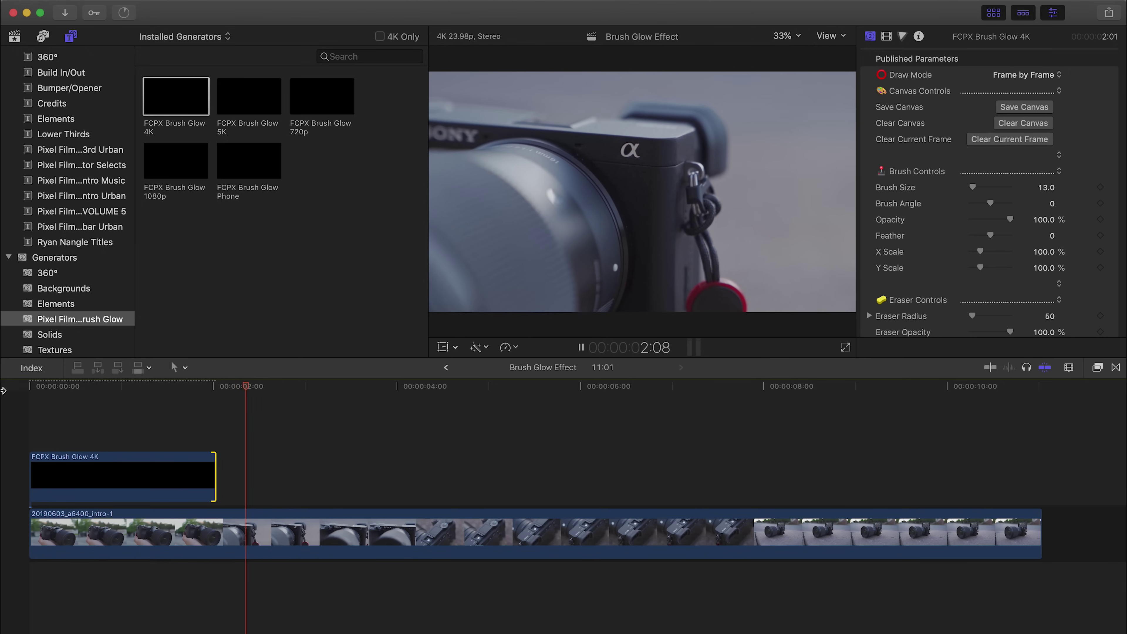
left_click(28, 386)
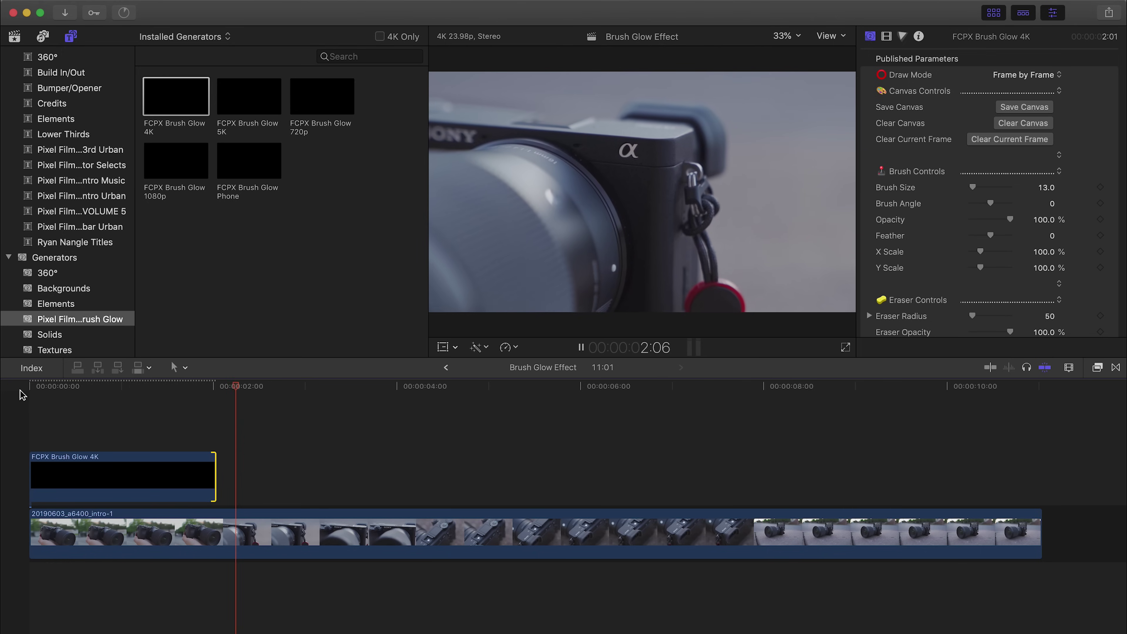
Step: Paste a copy of the Brush Glow 4K clip after the first at about 1:13 and preview it
key("space")
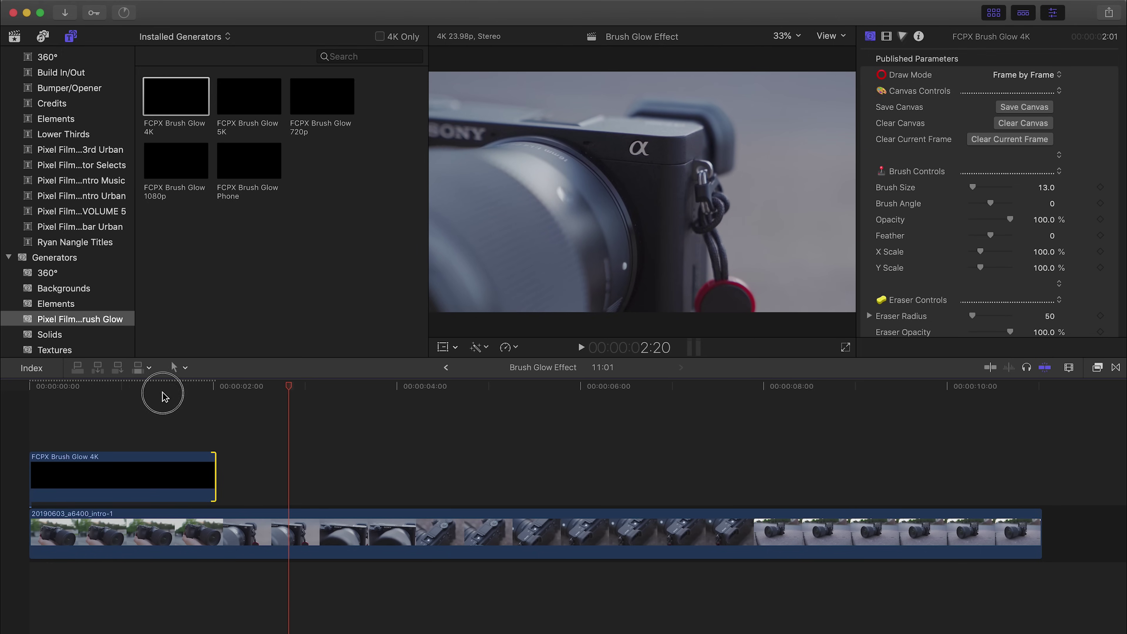
left_click(161, 397)
left_click(163, 386)
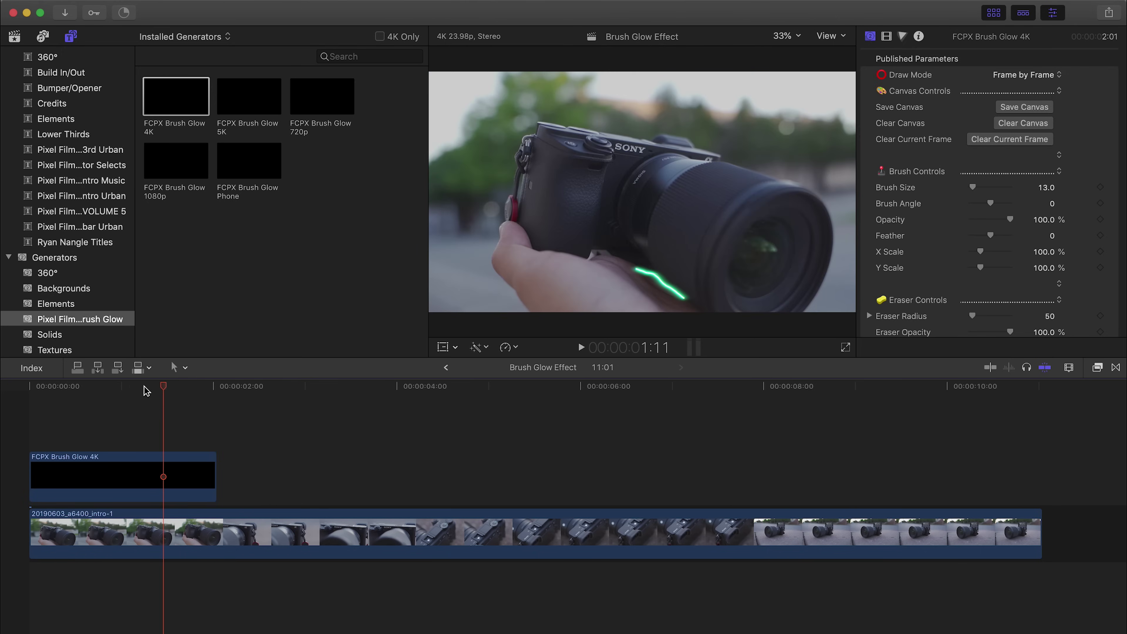
left_click_drag(146, 387, 186, 386)
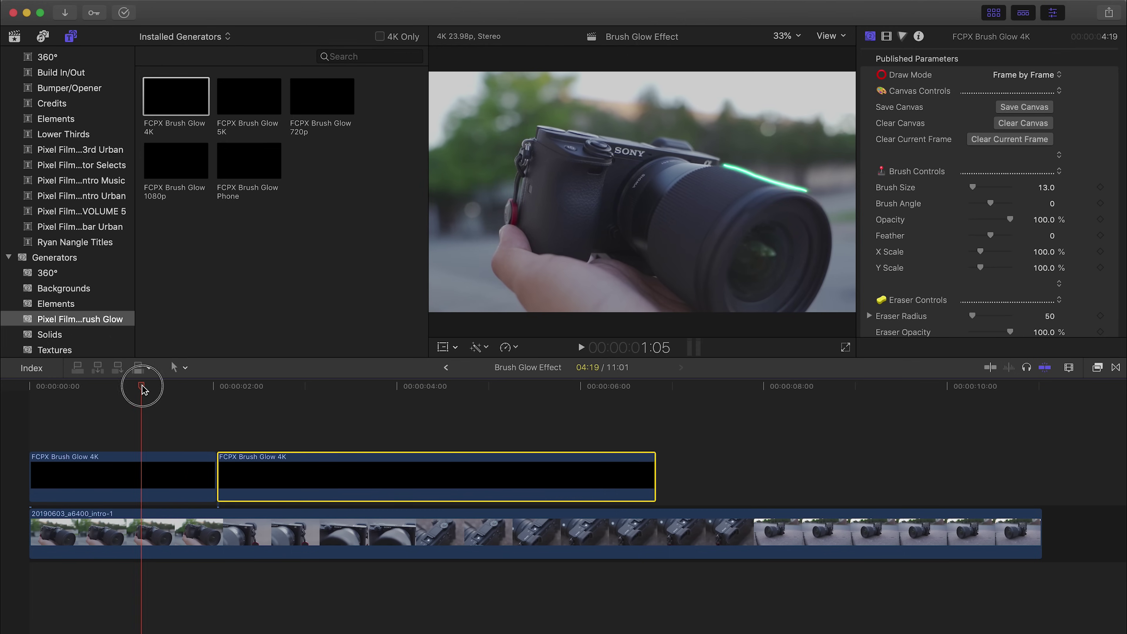
key("space")
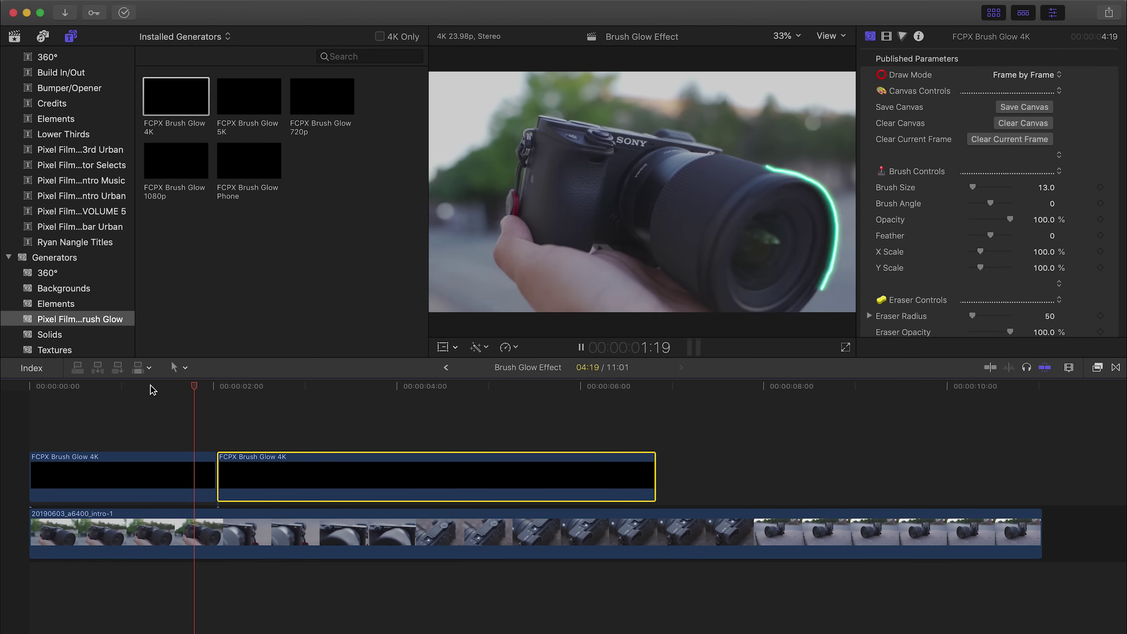
left_click(172, 387)
mouse_move(172, 390)
left_mouse_down()
mouse_move(189, 390)
mouse_move(151, 390)
left_mouse_up()
key("space")
key("space")
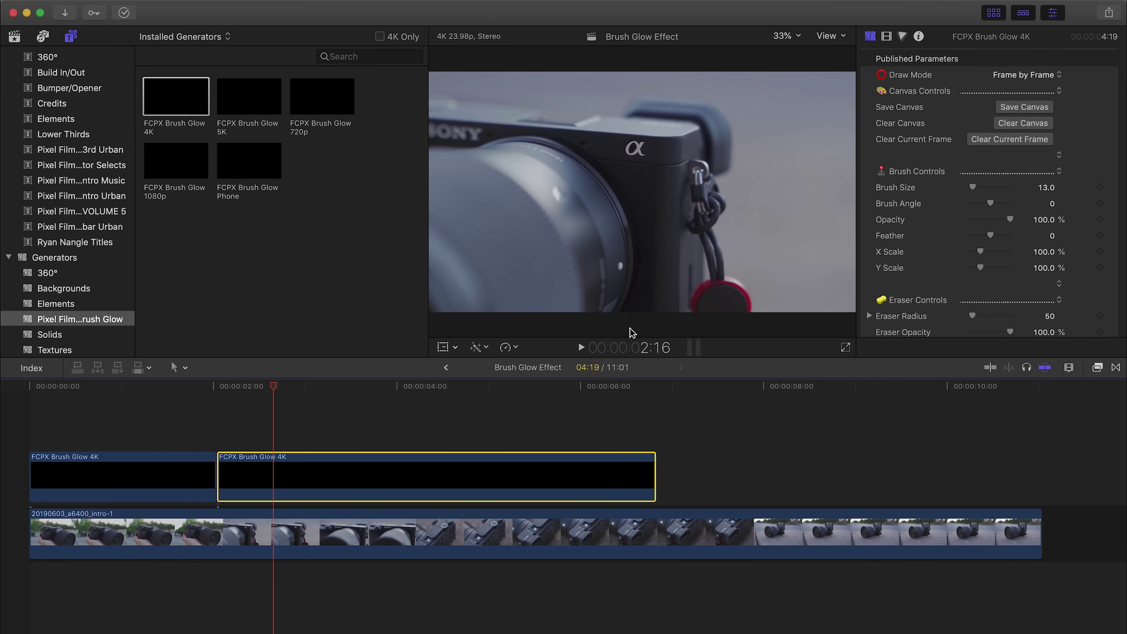
Step: Paint a glow stroke along the camera top in the close-up near 2:02, then replay from the start
left_click(234, 379)
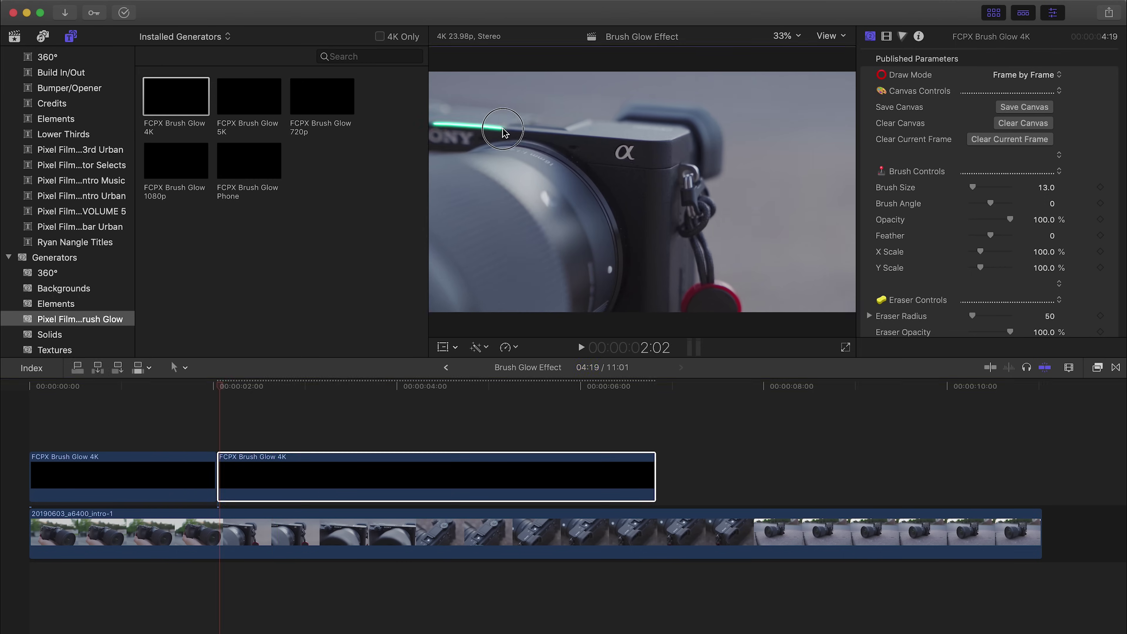
mouse_move(605, 138)
left_mouse_down()
mouse_move(679, 131)
mouse_move(735, 106)
left_mouse_up()
key("Right")
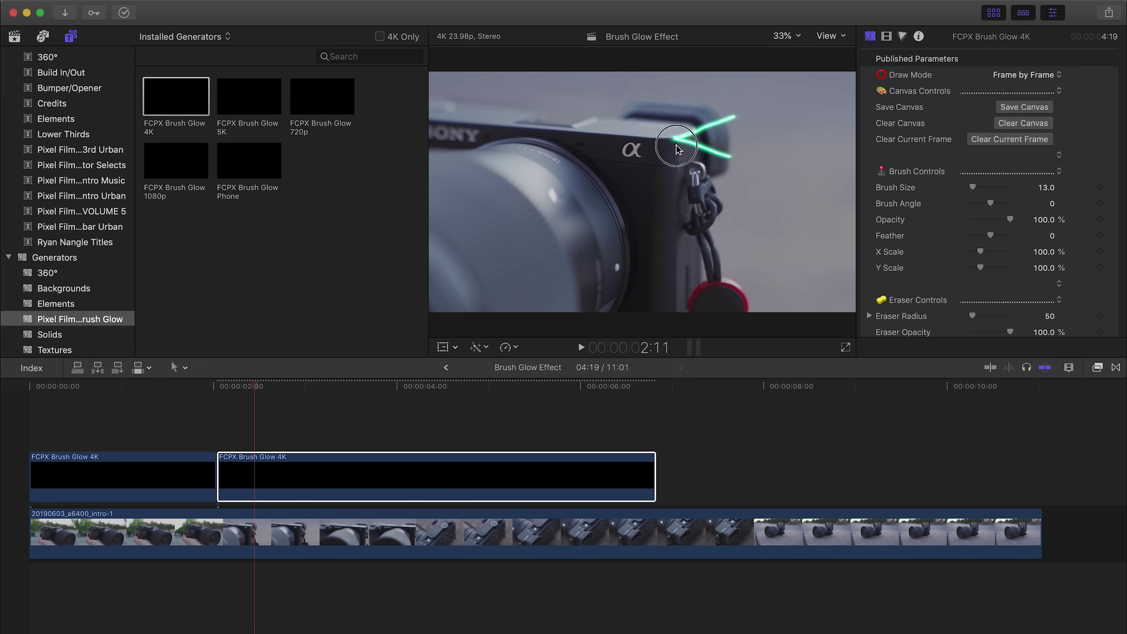
key("Right")
key("Right")
key("Right")
key("Right")
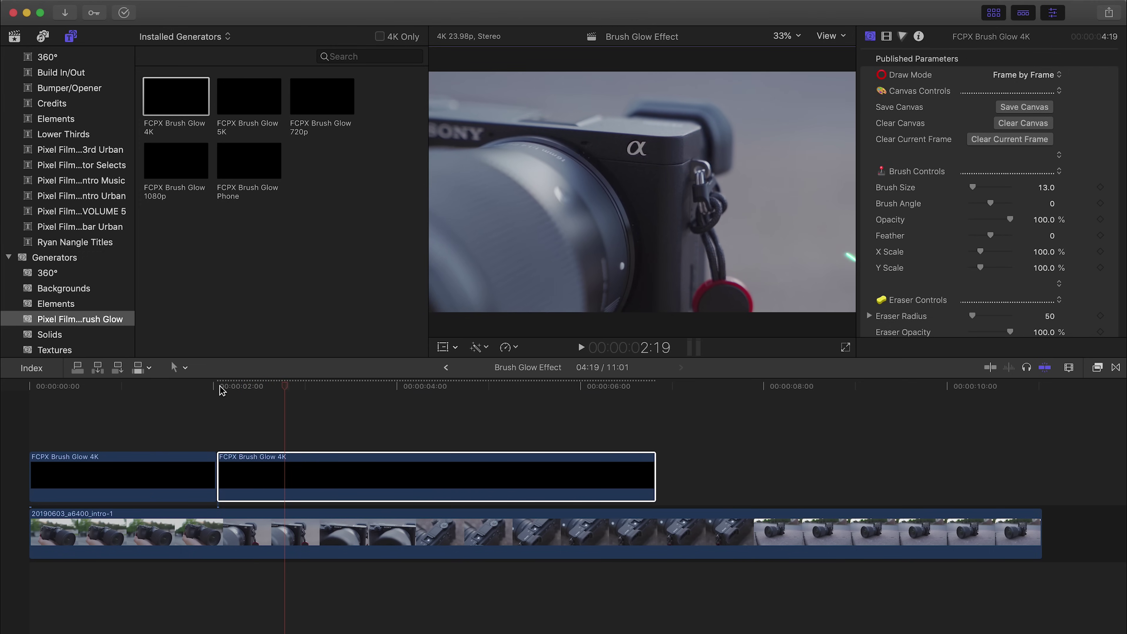
left_click(219, 386)
key("space")
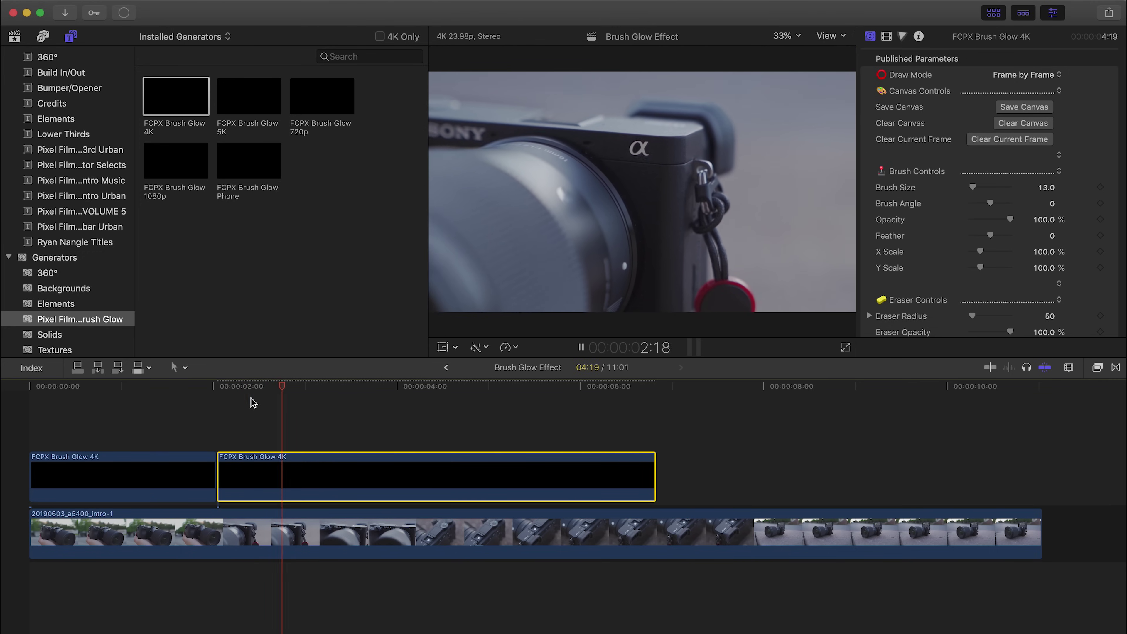
left_click(31, 386)
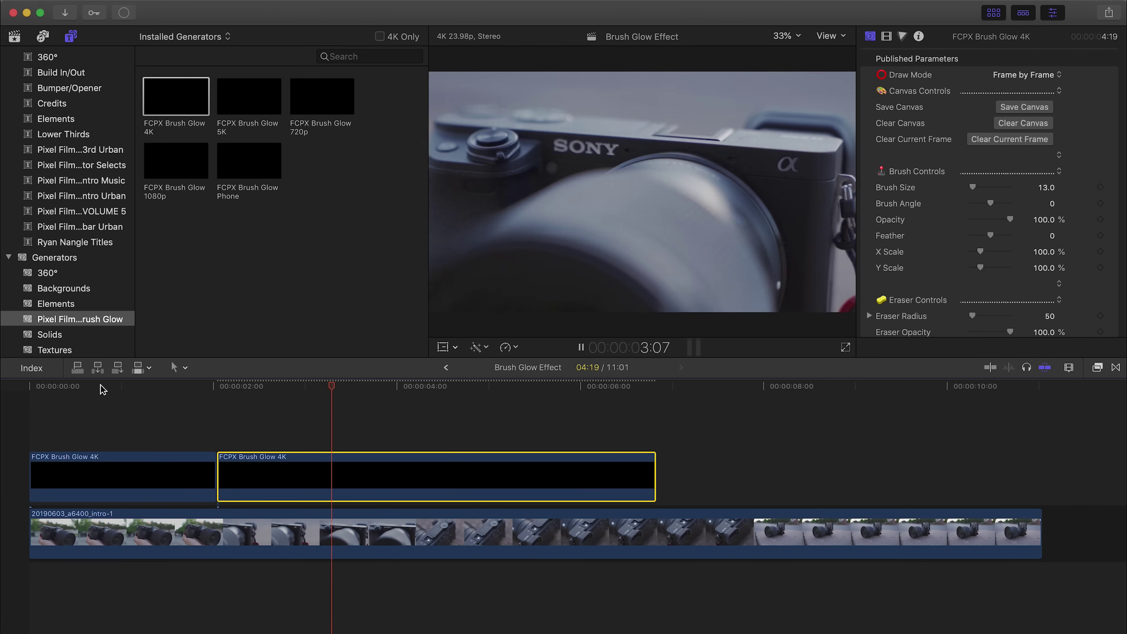
left_click_drag(15, 385, 110, 386)
Step: Stack another FCPX Brush Glow 4K above the first clip and trim it to end near 2:00
left_click_drag(178, 102, 117, 422)
mouse_move(38, 384)
left_mouse_down()
mouse_move(134, 382)
mouse_move(20, 383)
mouse_move(109, 383)
left_mouse_up()
left_click_drag(548, 419, 217, 415)
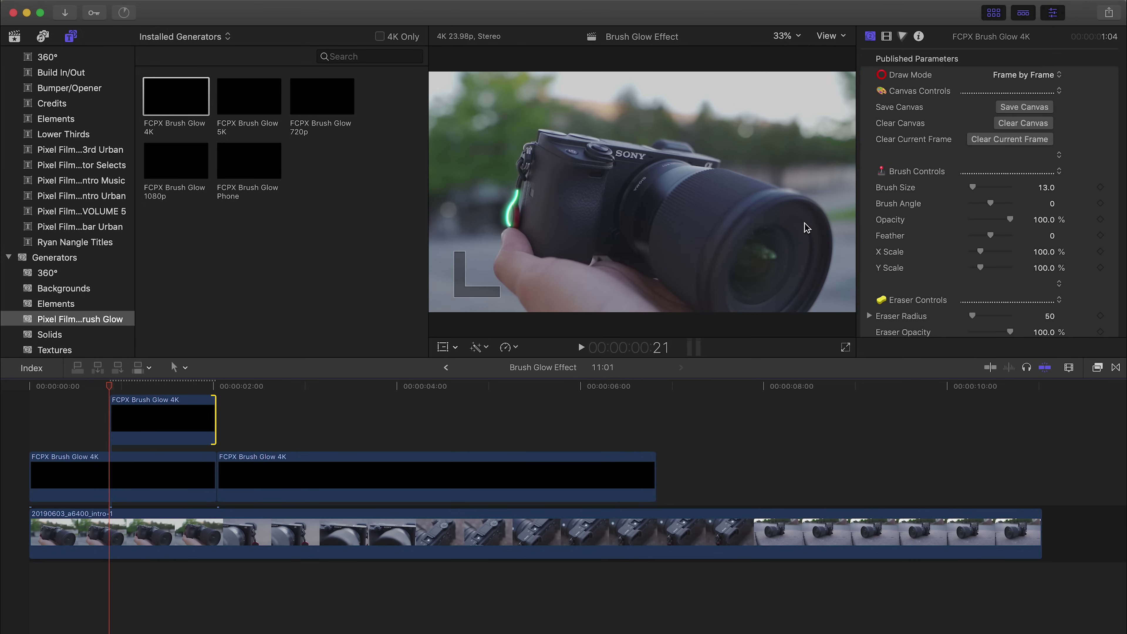
Step: Set the top Brush Glow clip's Brush Color in Glow Controls to a red-orange hue
scroll(992, 195, "down", 5)
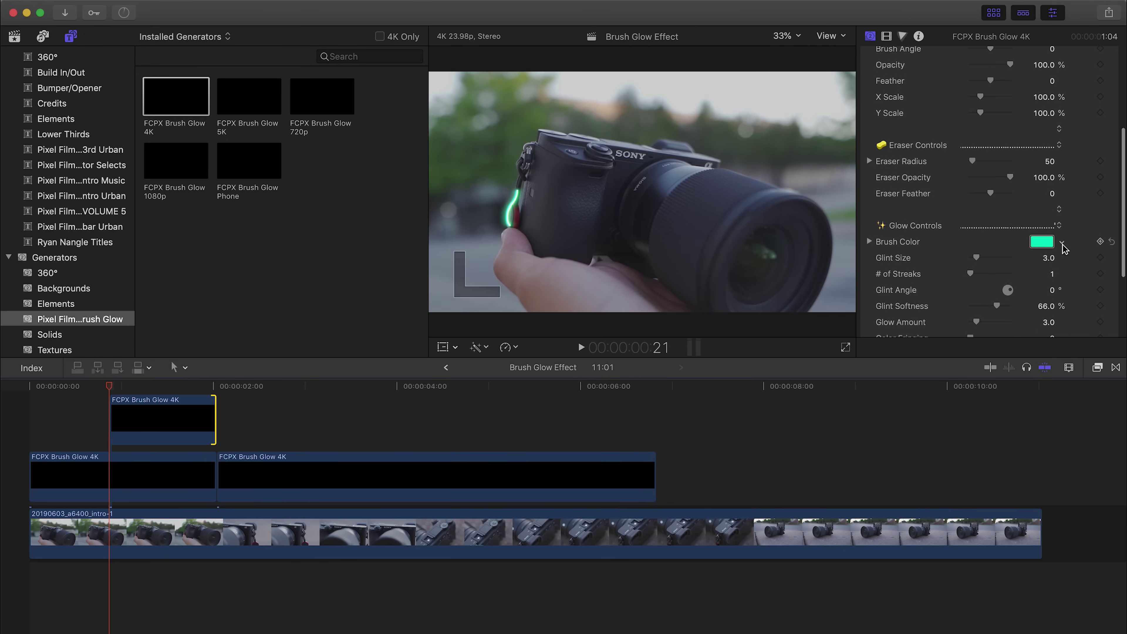
left_click(1062, 242)
left_click(1043, 262)
mouse_move(1043, 262)
left_mouse_down()
mouse_move(1041, 273)
mouse_move(1016, 267)
mouse_move(1038, 261)
left_mouse_up()
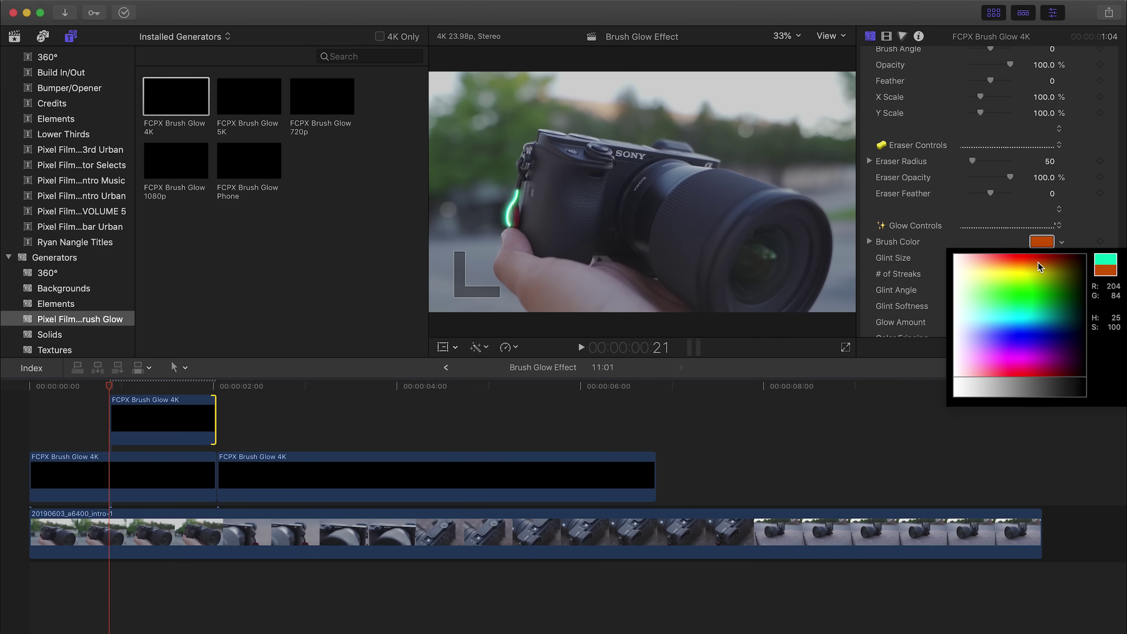
key("Escape")
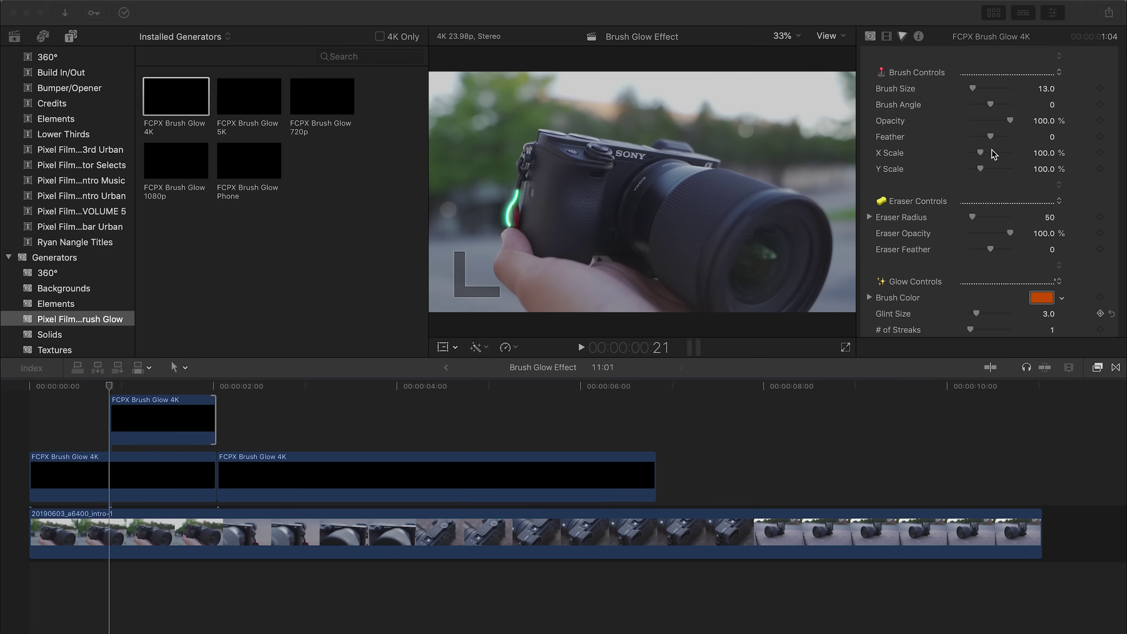
Step: Set the brush size to 1.0 on the top Brush Glow clip and paint small marks on the lens
left_click(1041, 88)
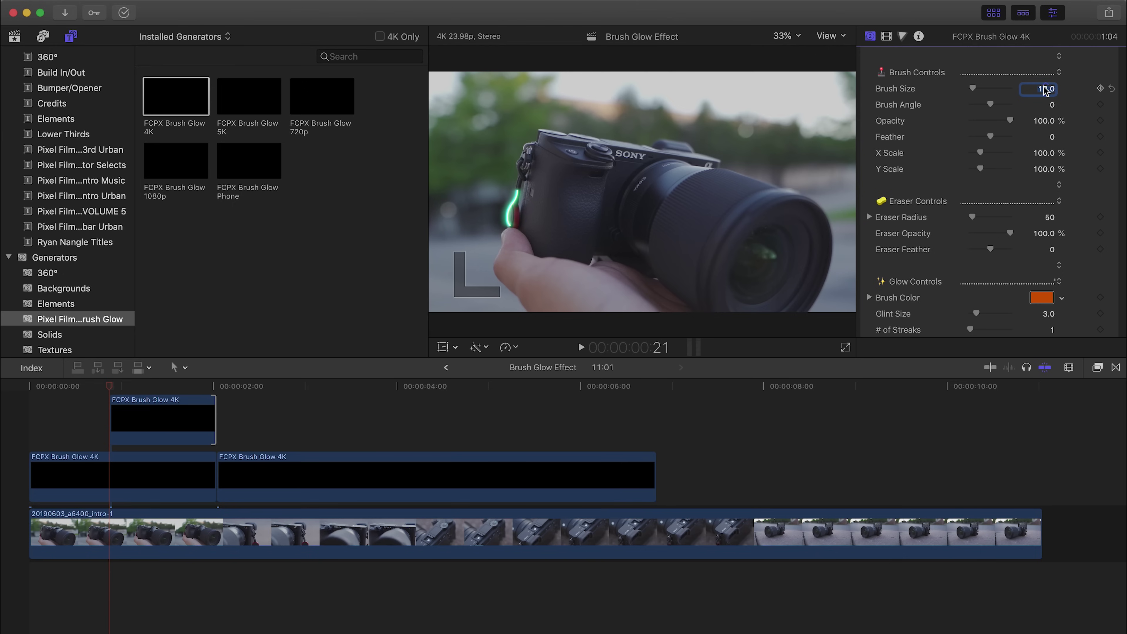
type("1")
key("Return")
left_click(149, 414)
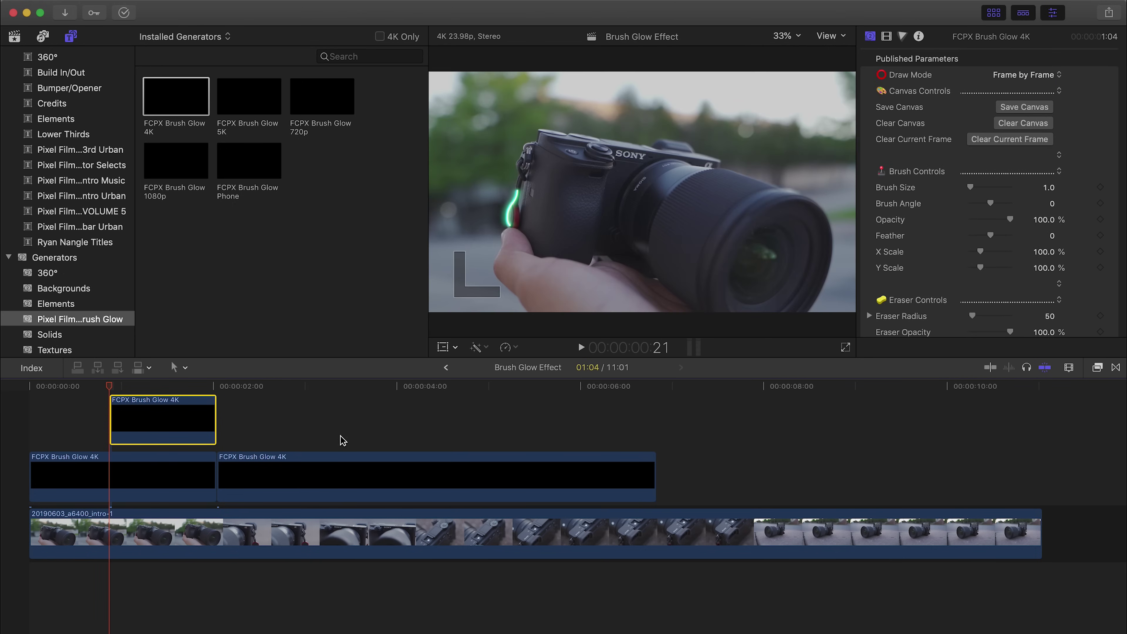
left_click(767, 259)
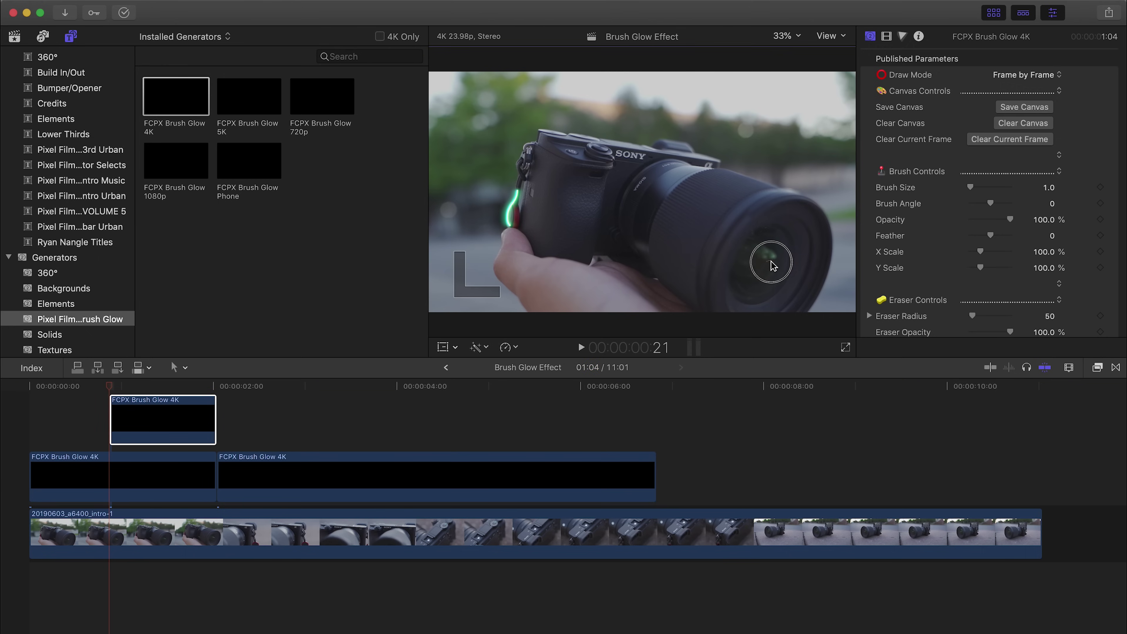
left_click(769, 263)
key("Right")
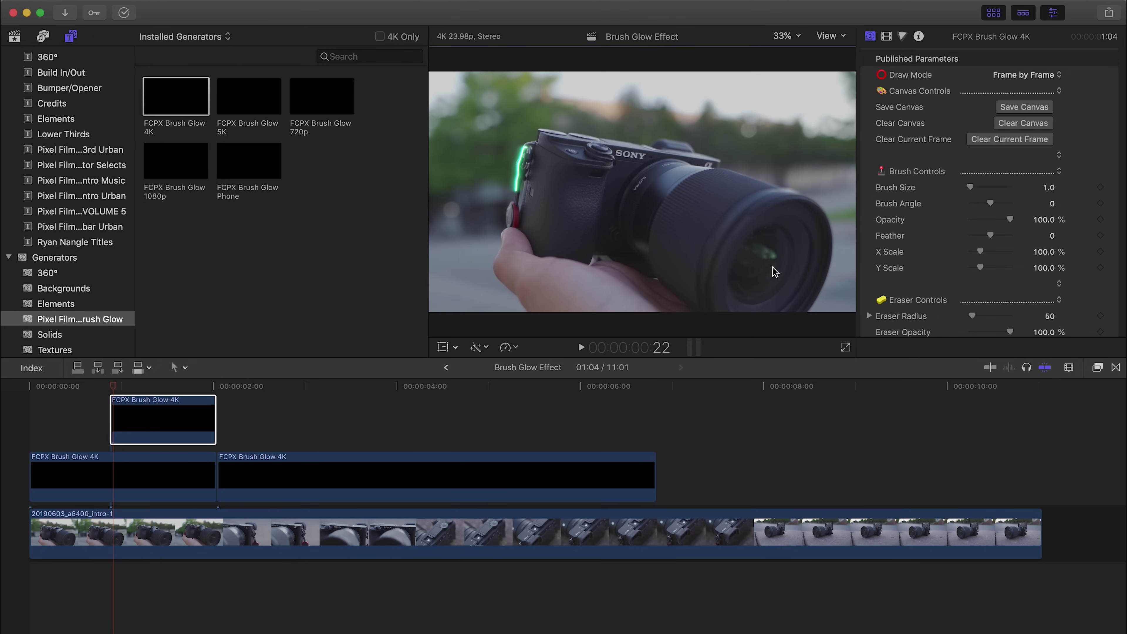
Step: Increase the brush size to 2.0 and advance to frame 23
left_click(1048, 188)
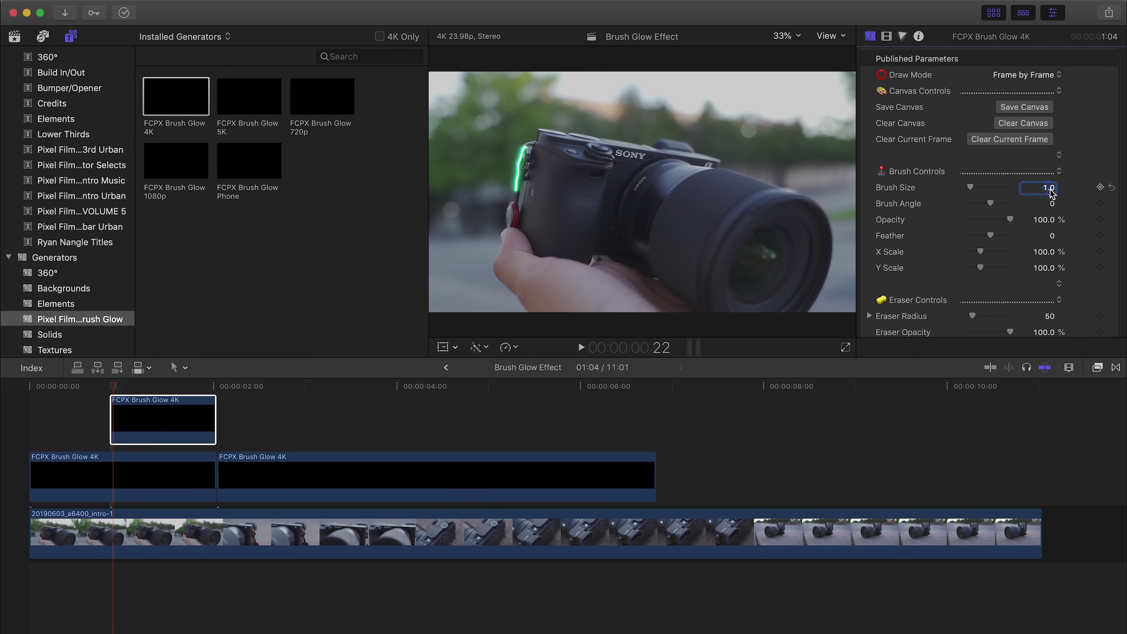
type("2")
key("Return")
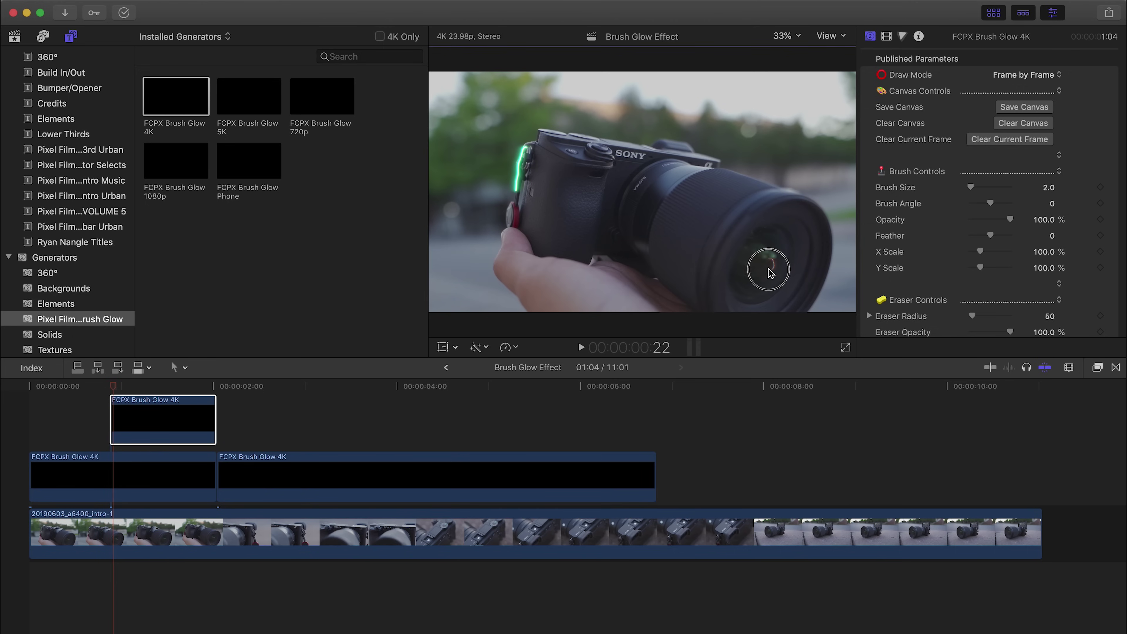
key("Right")
Step: At brush size 5.0, paint an L-shaped stroke inside the lens and return to frame 23
left_click(1049, 188)
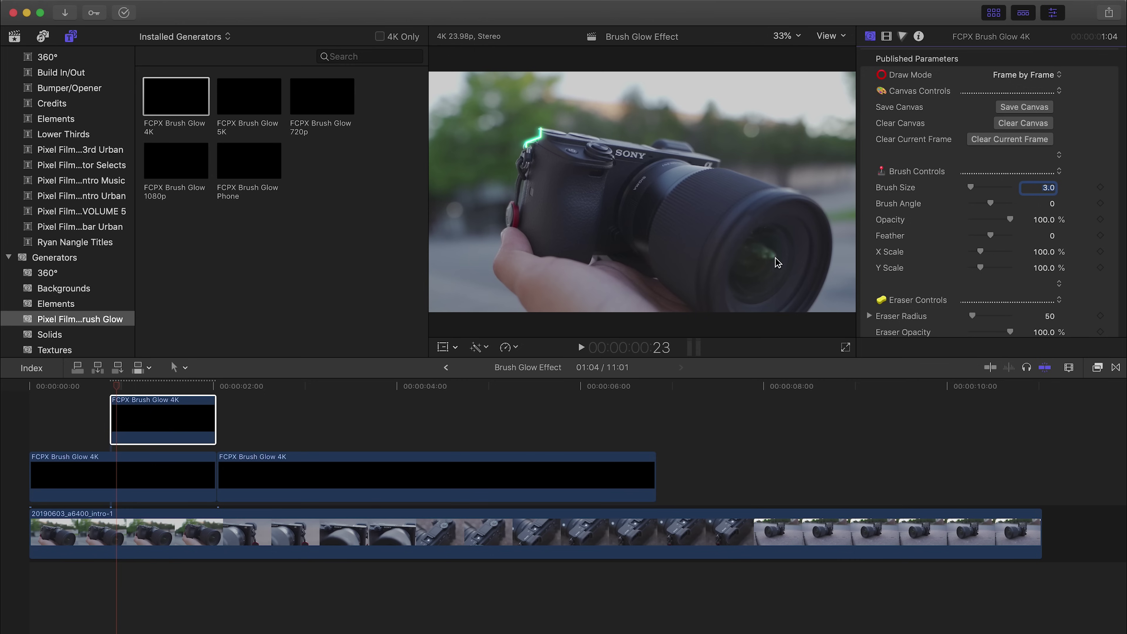
type("5")
key("Return")
key("Right")
key("Right")
left_click_drag(755, 258, 770, 272)
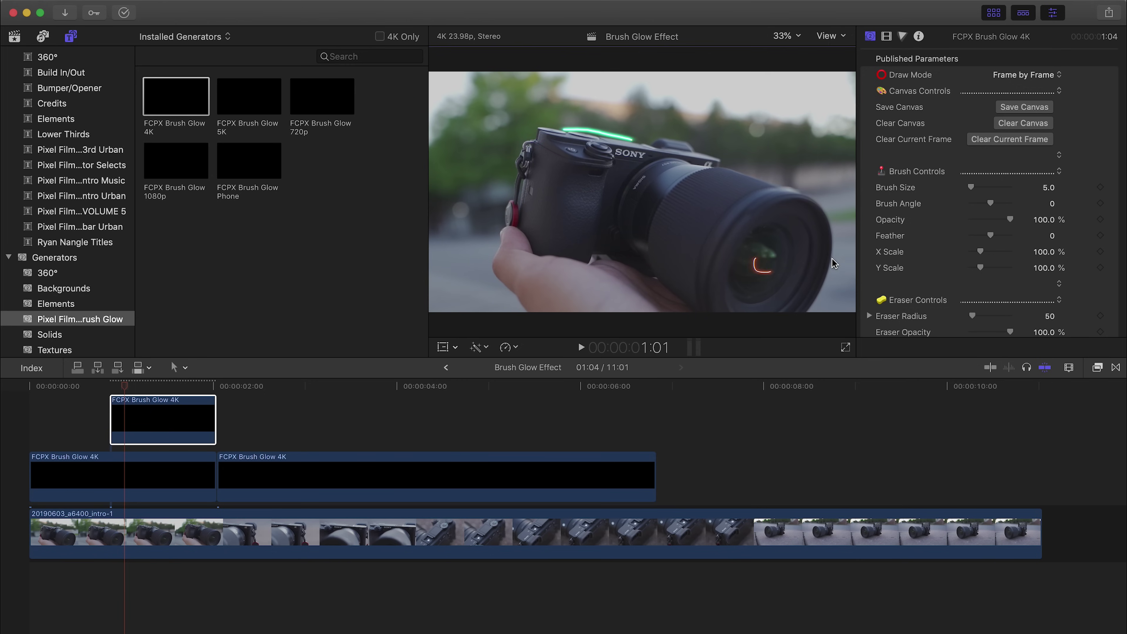
left_click_drag(123, 385, 122, 390)
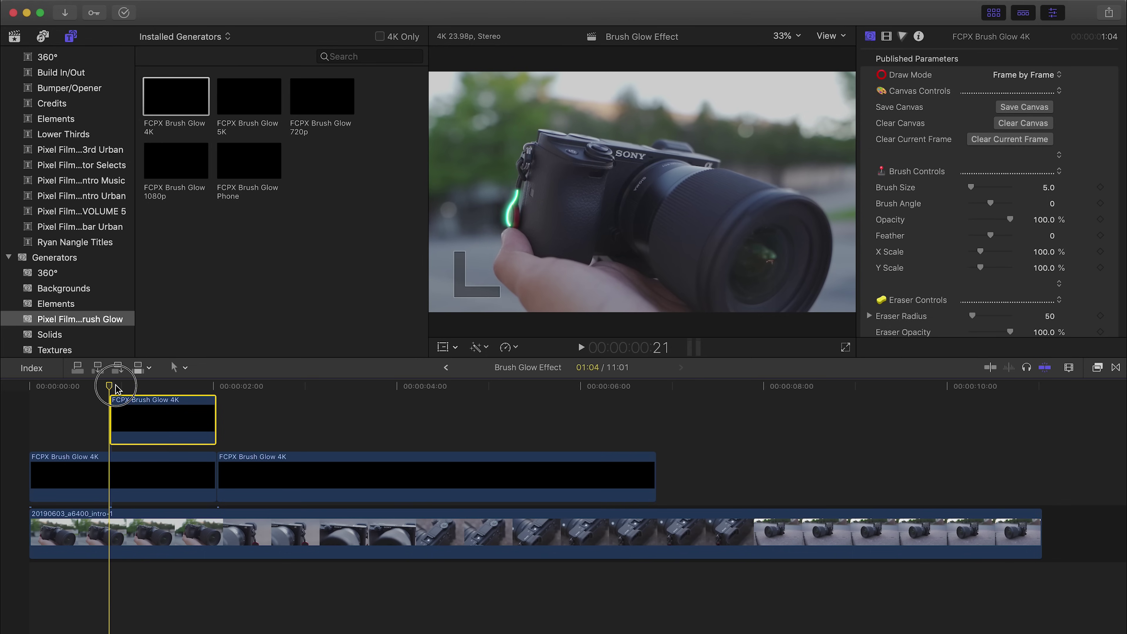
Step: Clear all strokes from the top Brush Glow clip's canvas at frame 23
left_click_drag(117, 389, 120, 388)
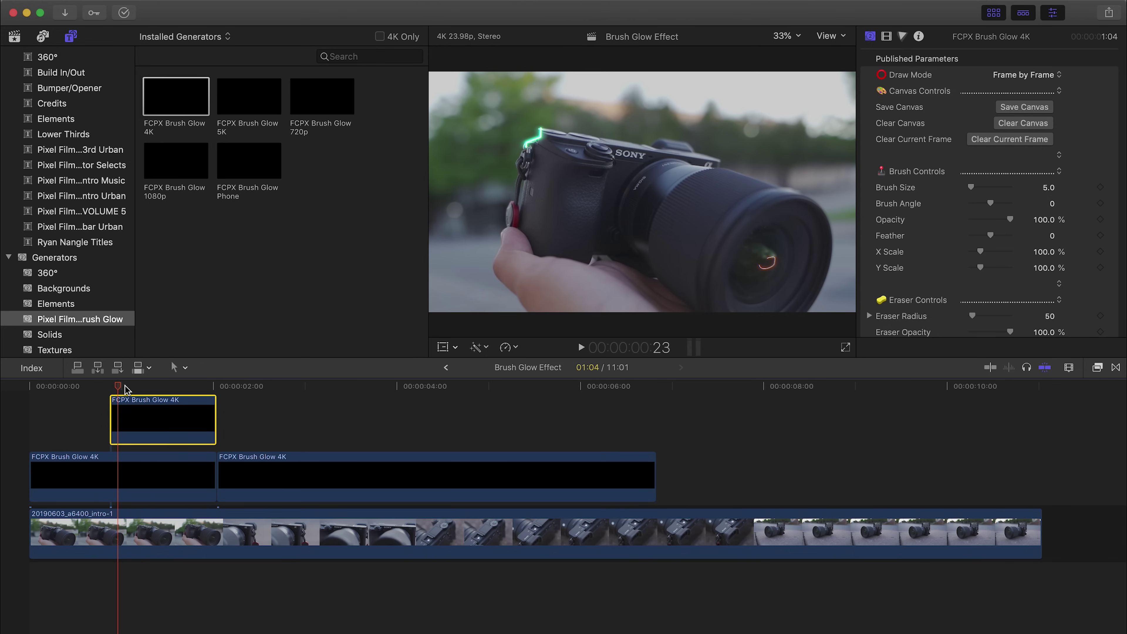
left_click_drag(120, 388, 121, 388)
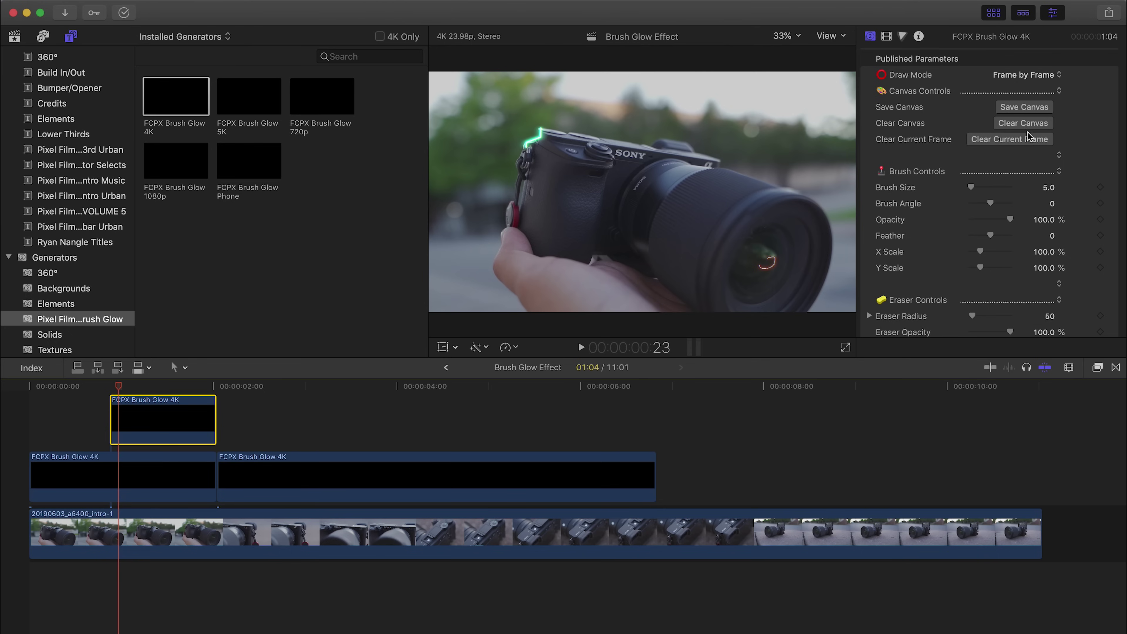
left_click(1022, 124)
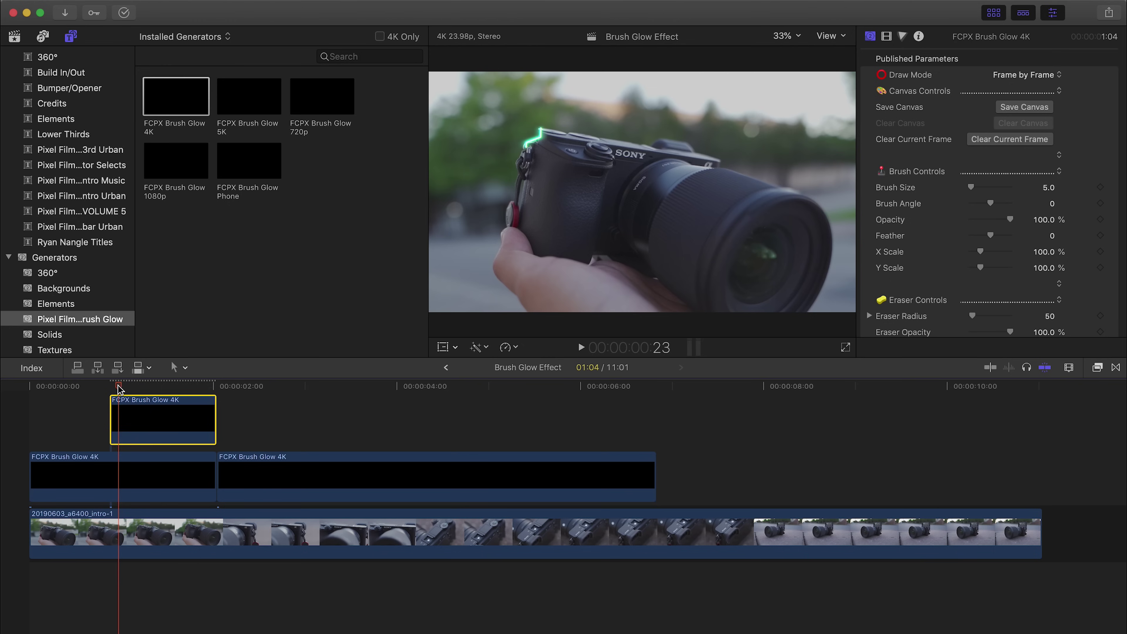
Step: At frame 21, raise the brush size to 27 and paint a glowing arc around the lens
left_click_drag(119, 389, 114, 390)
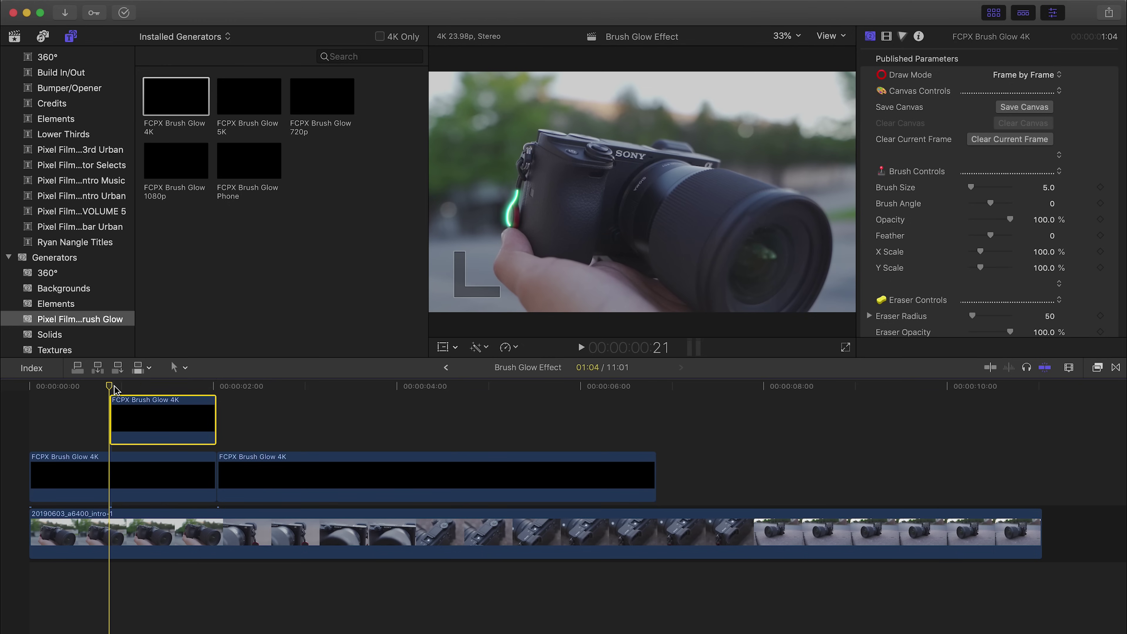
key("space")
left_click_drag(1041, 187, 1049, 188)
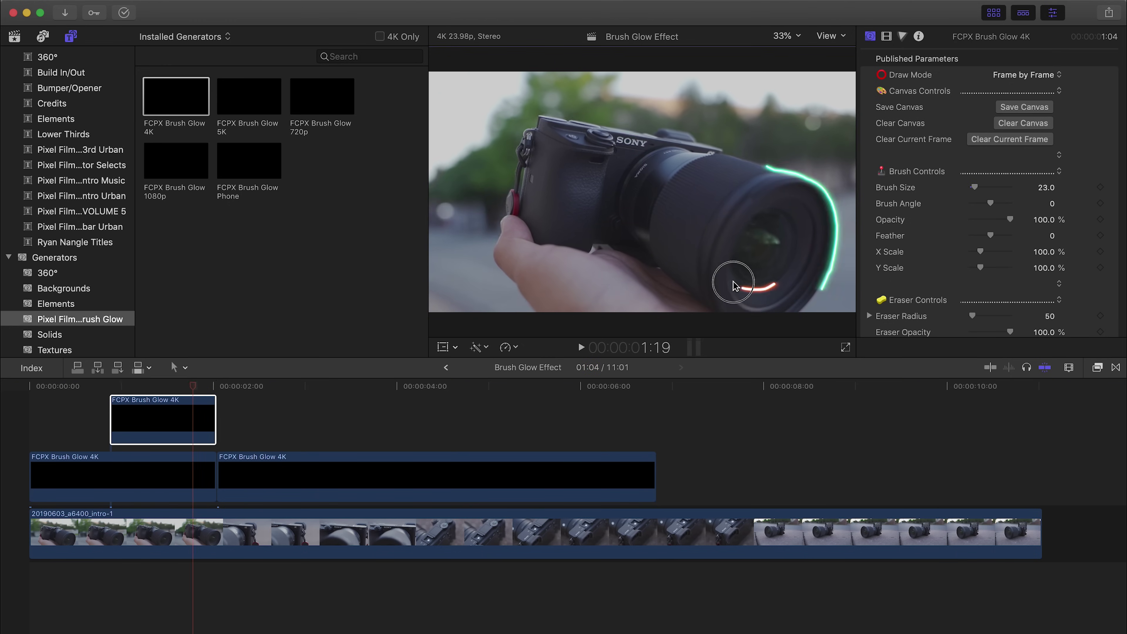
Step: Play back the new strokes from frame 21, then stop and return to frame 15
left_click(109, 388)
key("space")
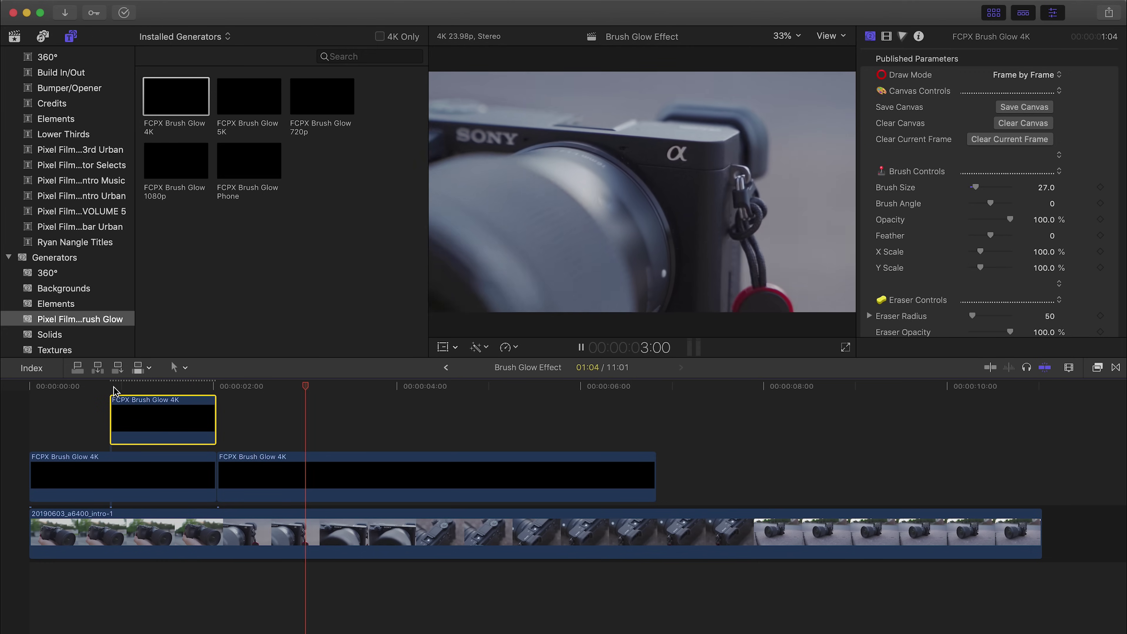
key("space")
left_click(87, 386)
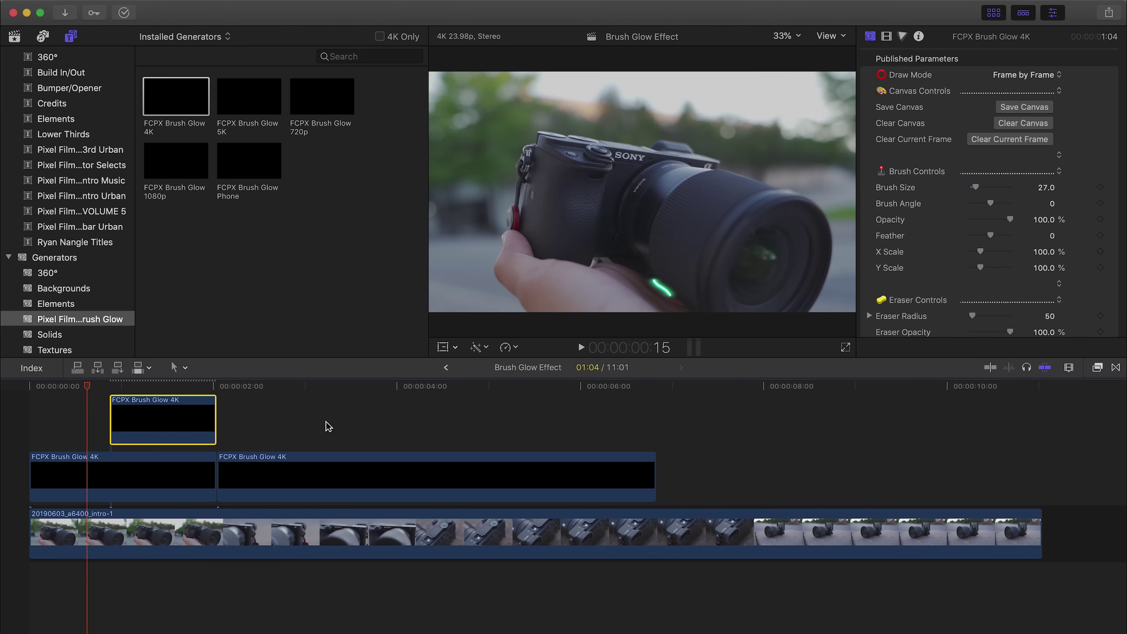
Step: Save the canvas of the lower-left FCPX Brush Glow 4K clip and dismiss the Canvas Saved confirmation
left_click(111, 477)
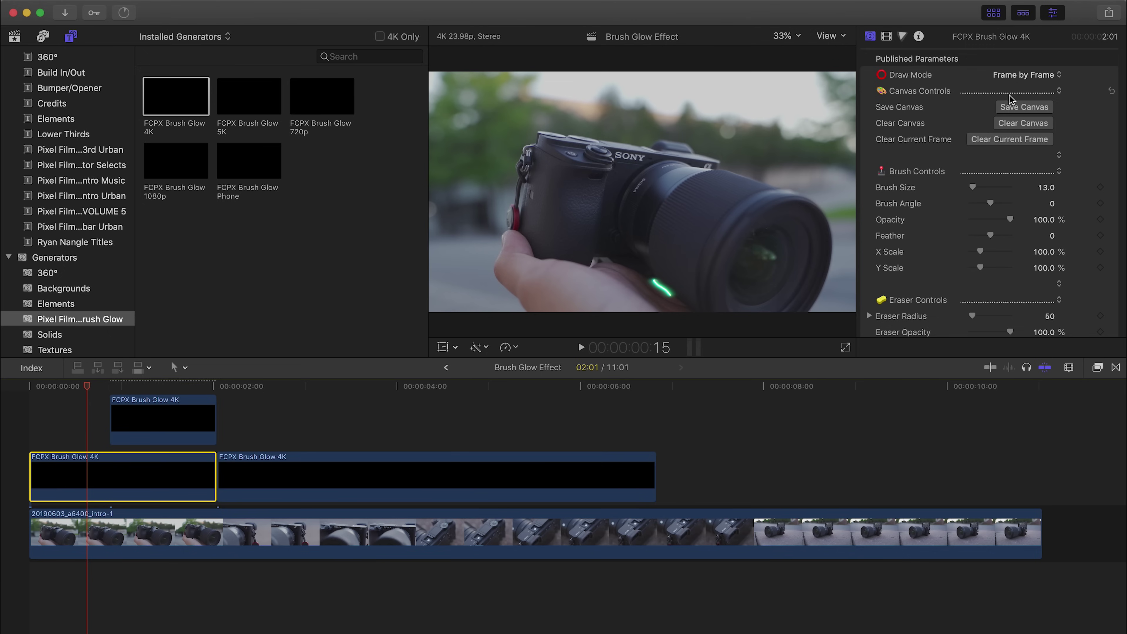
left_click(1022, 107)
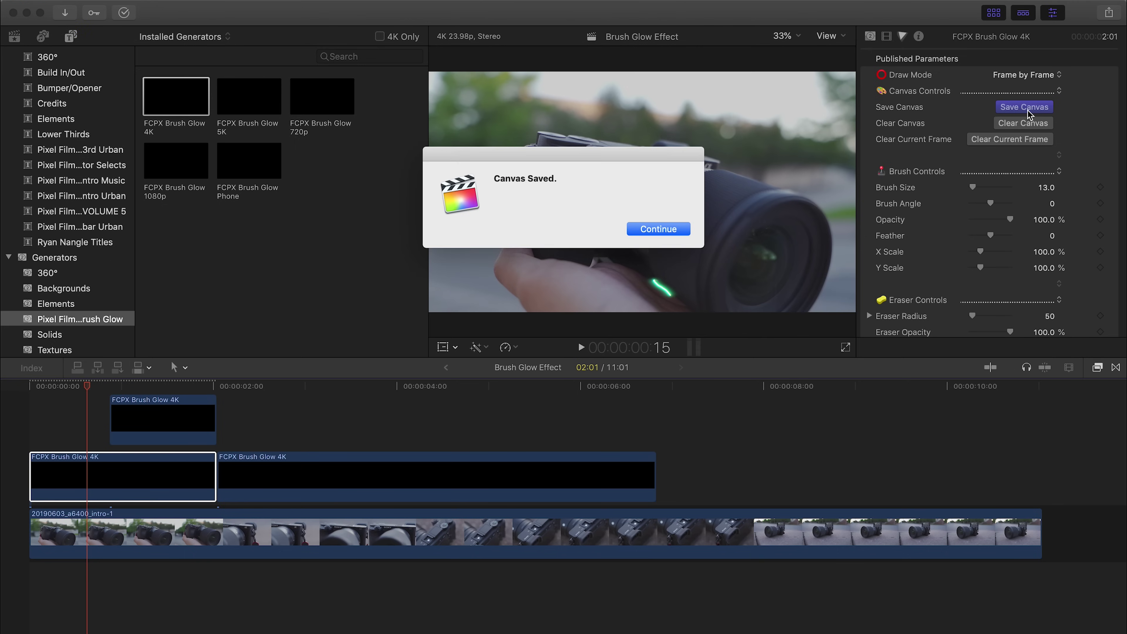
left_click(672, 230)
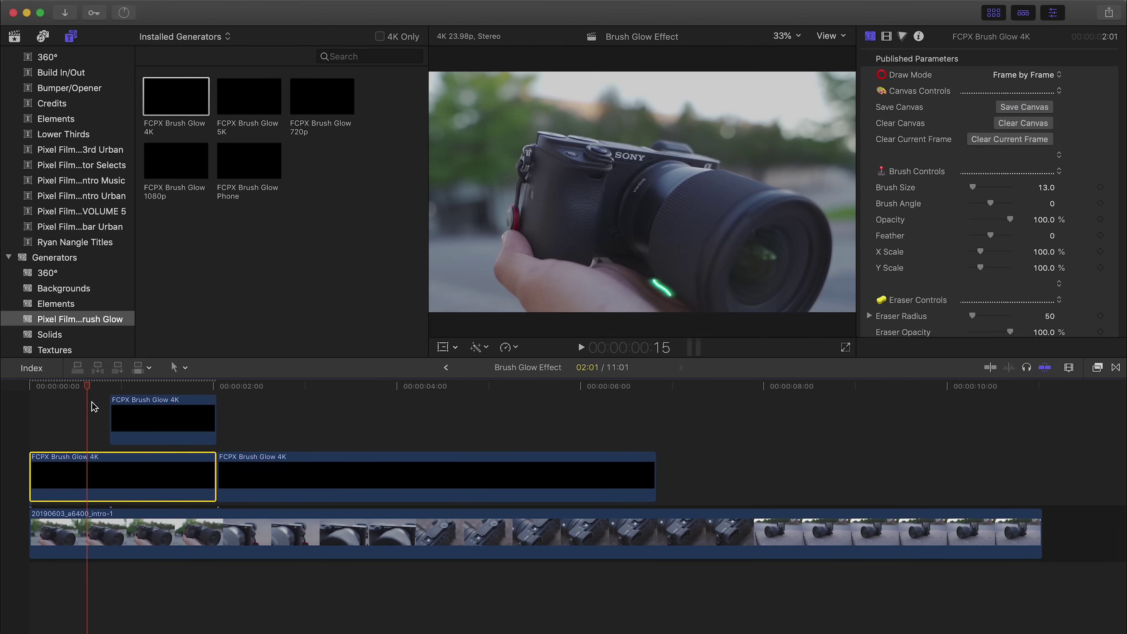
left_click(27, 386)
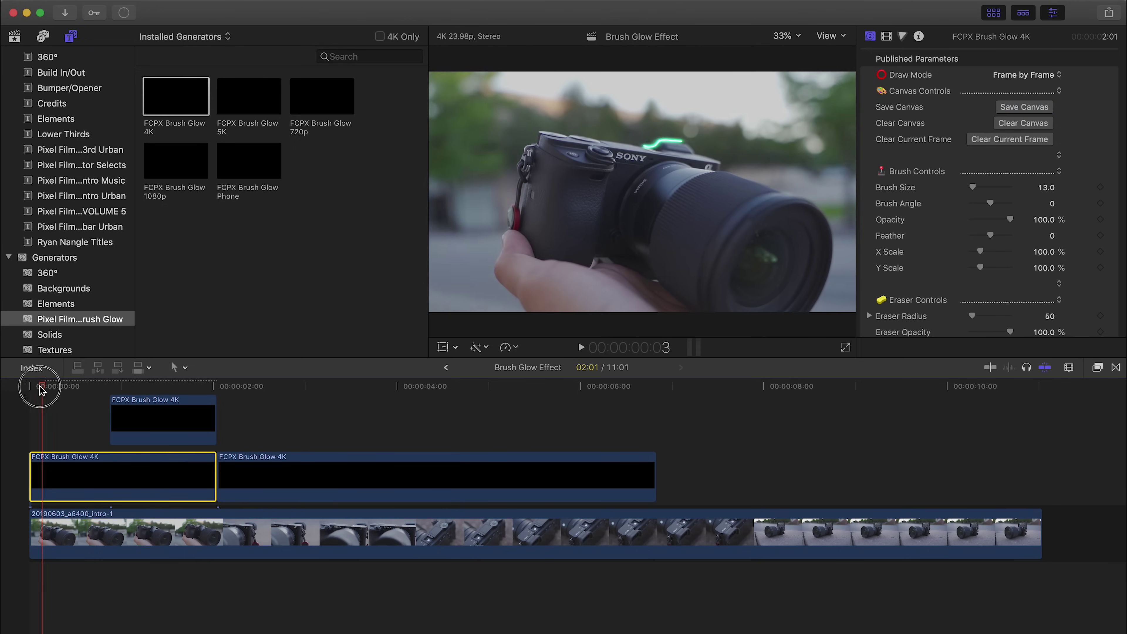
key("space")
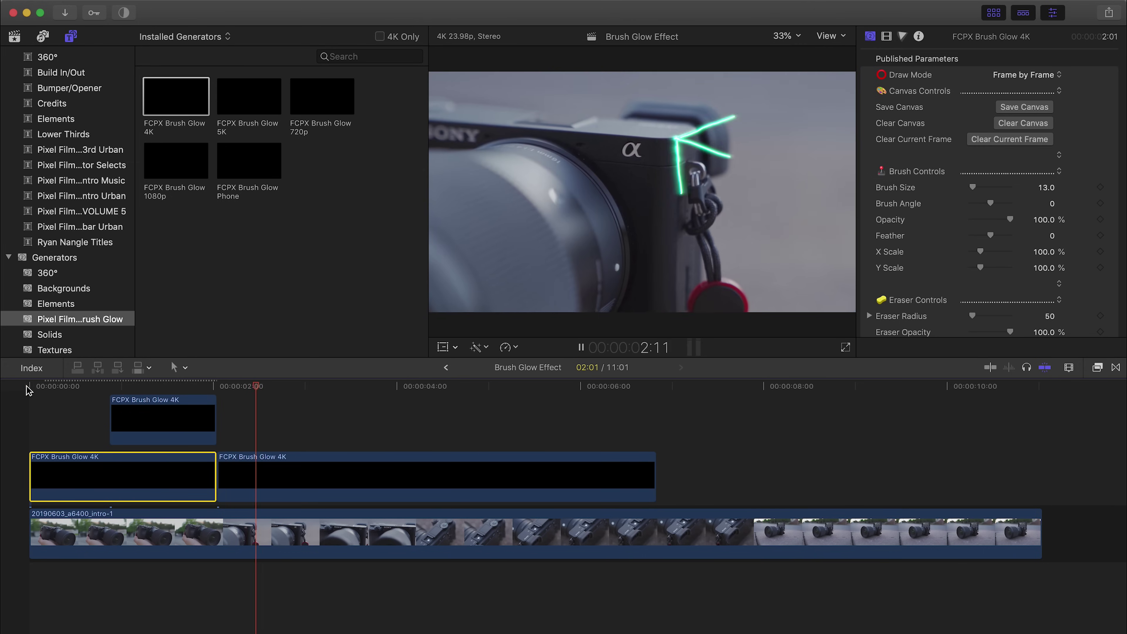
left_click(20, 389)
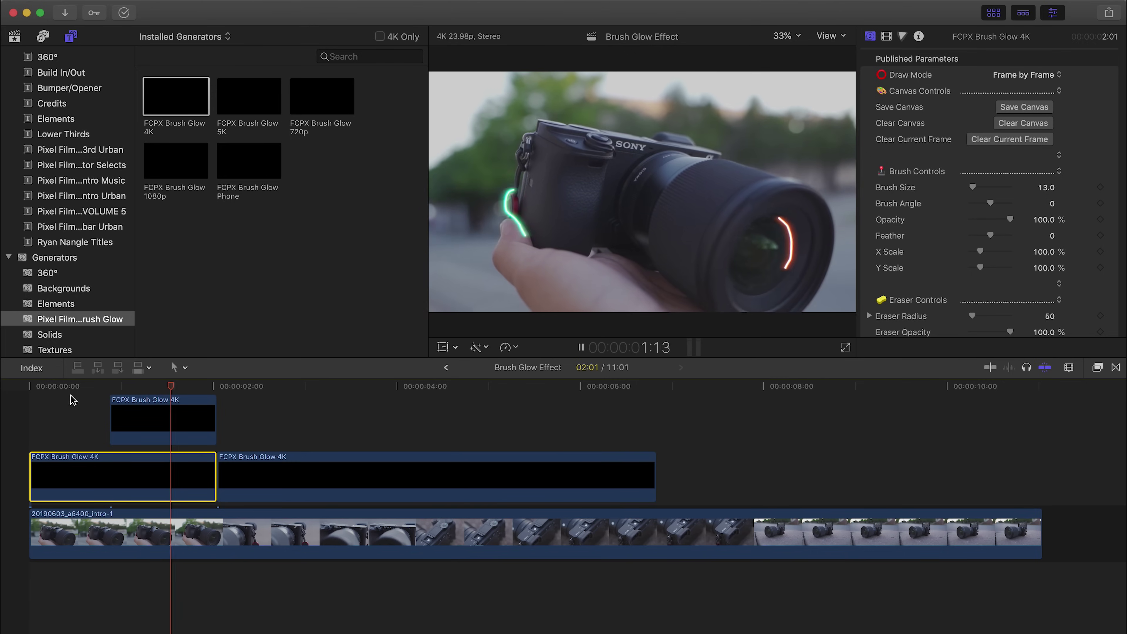
key("space")
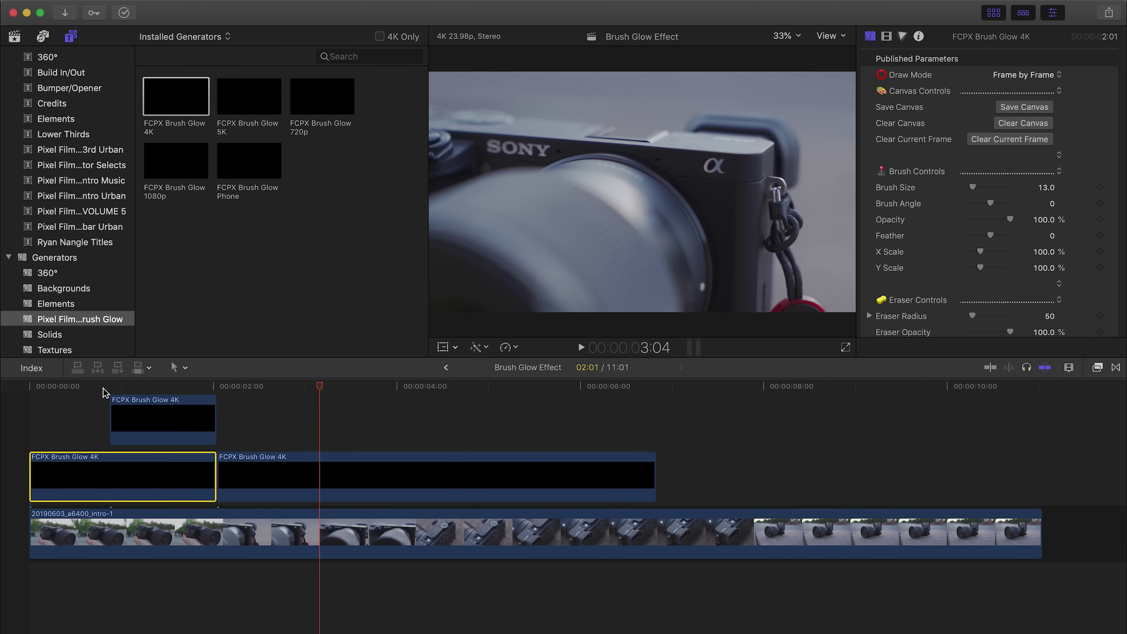
left_click(59, 390)
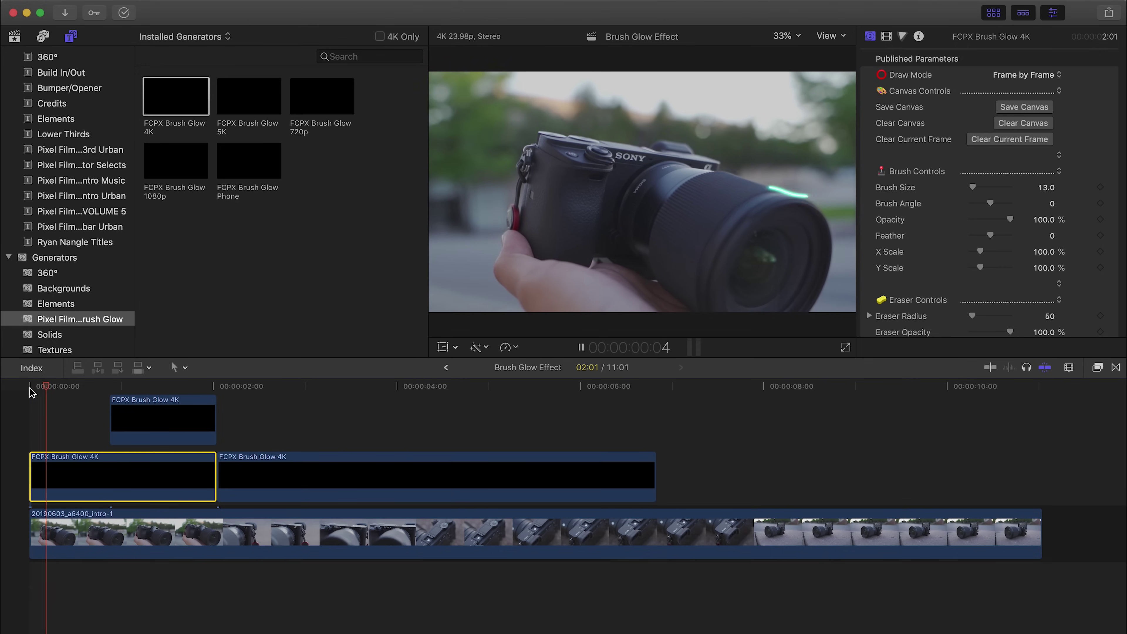
key("space")
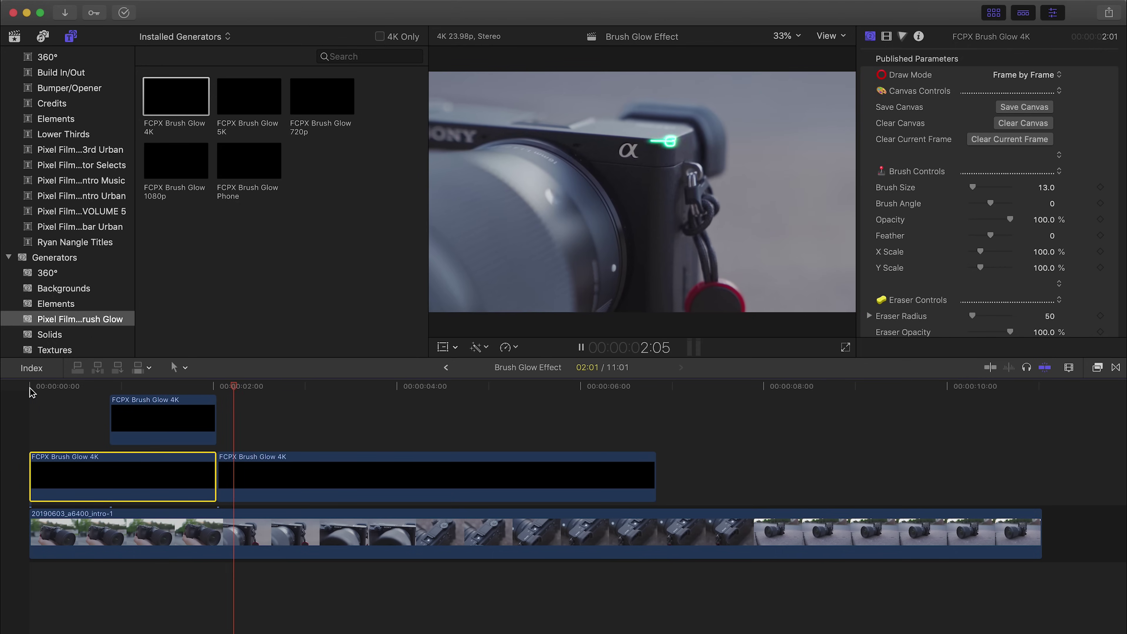
left_click(31, 391)
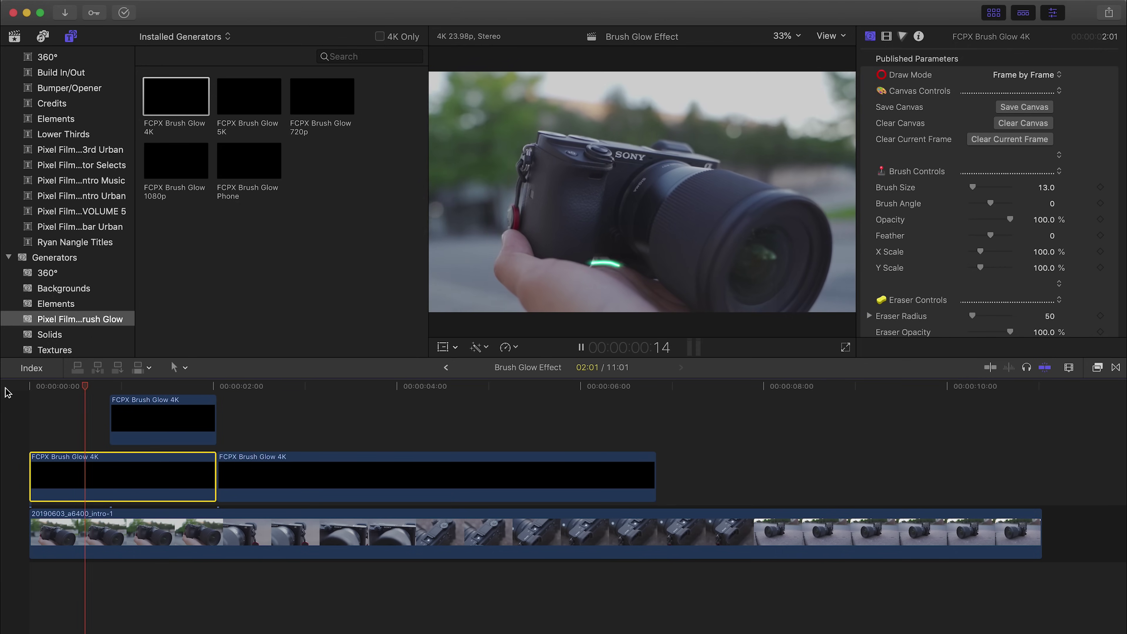
key("space")
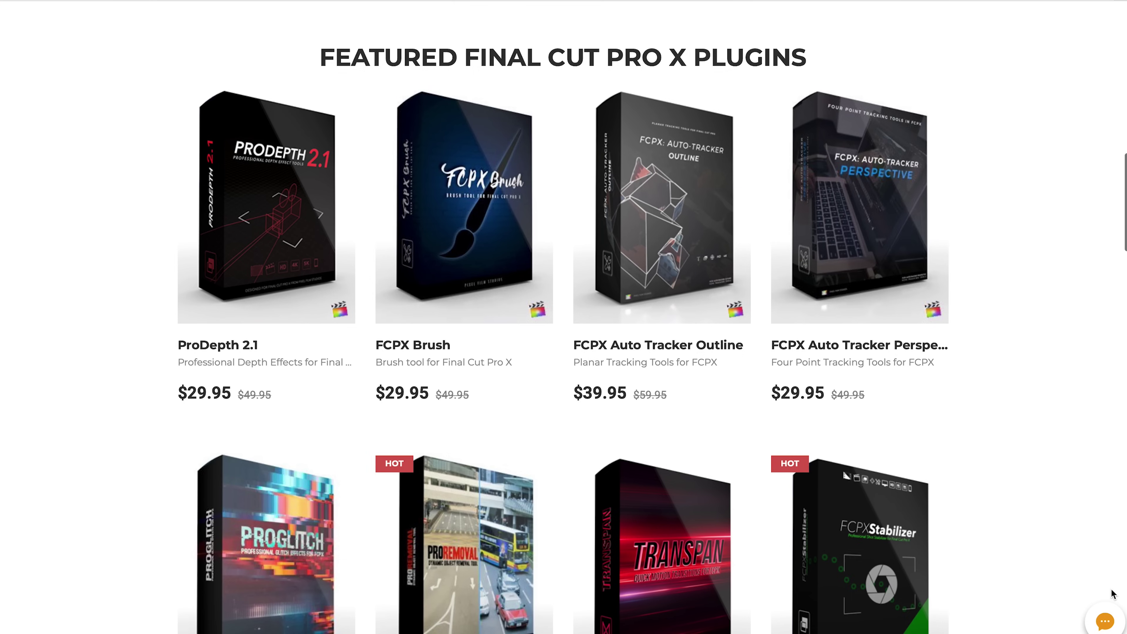
Step: Scroll down the Pixel Film Studios page to the Featured Final Cut Pro X Tools row
scroll(1112, 594, "down", 5)
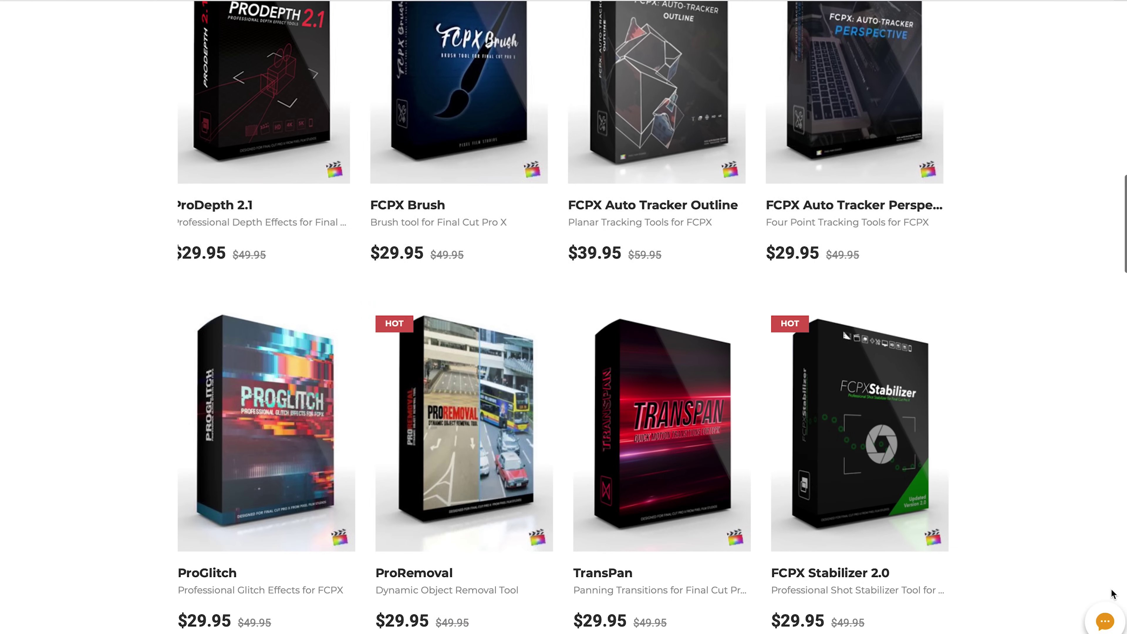
scroll(1112, 594, "down", 6)
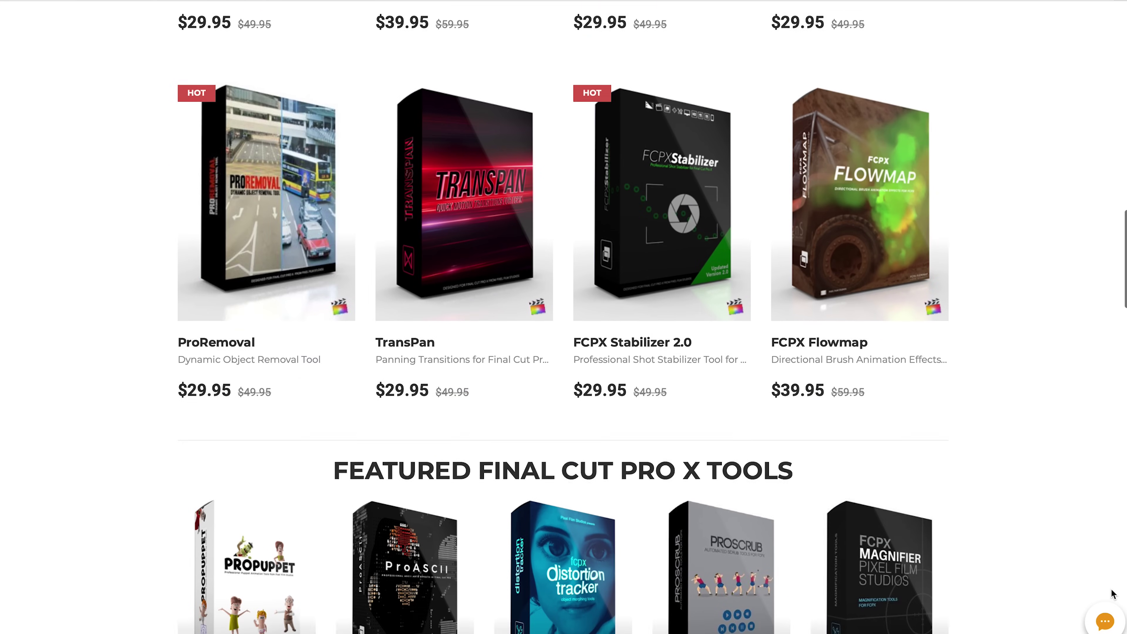
scroll(1112, 593, "down", 4)
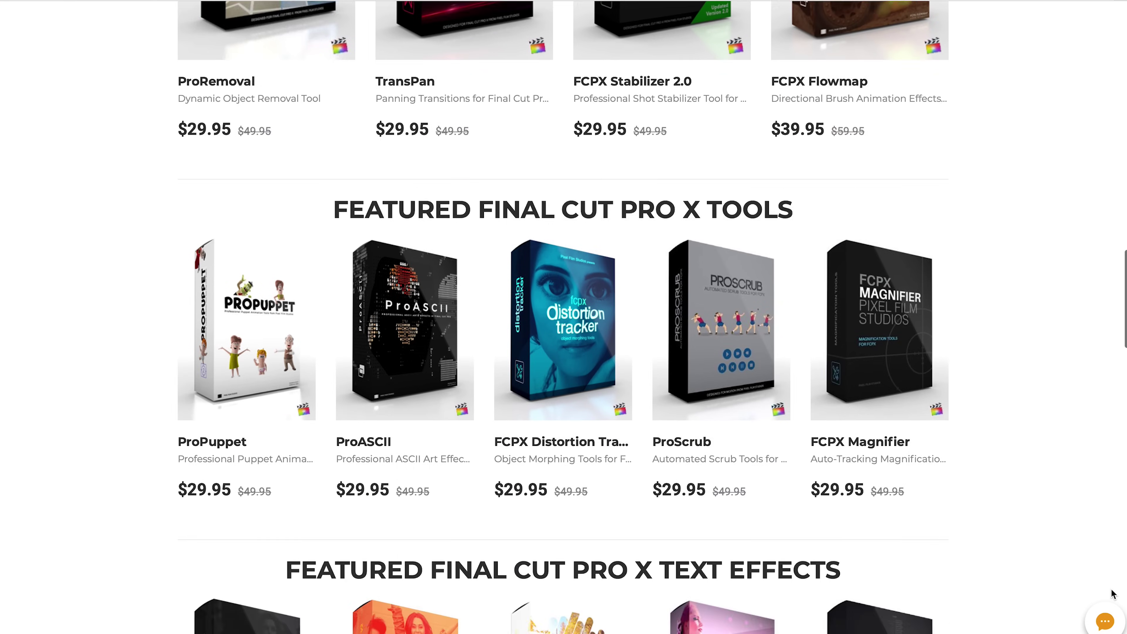